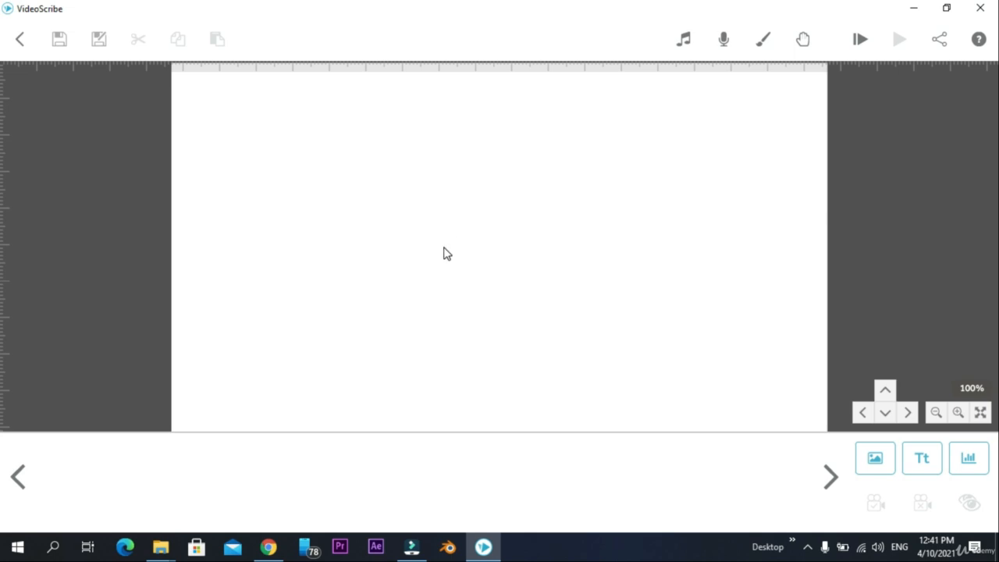
View the program's version information and close it.
click(979, 39)
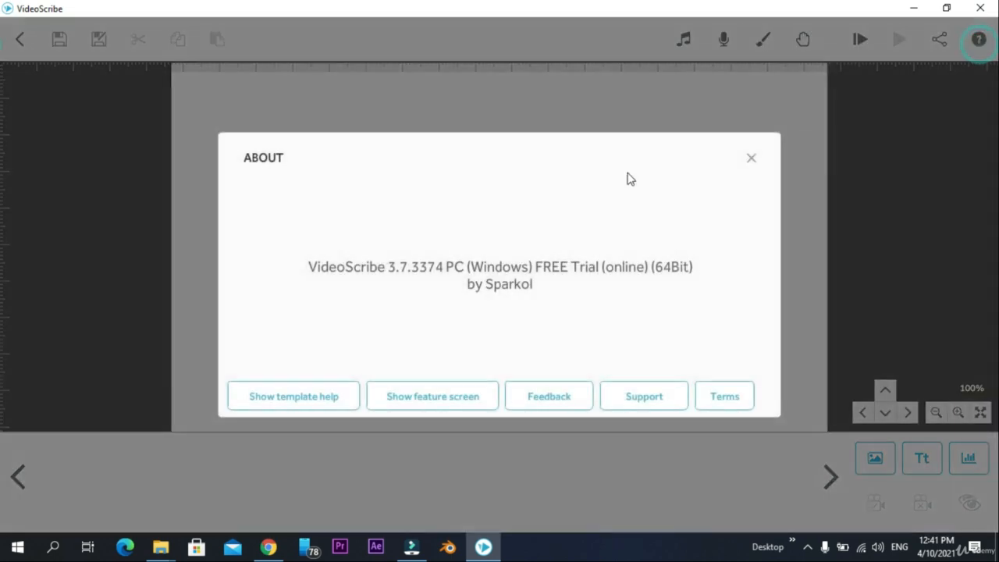
click(751, 159)
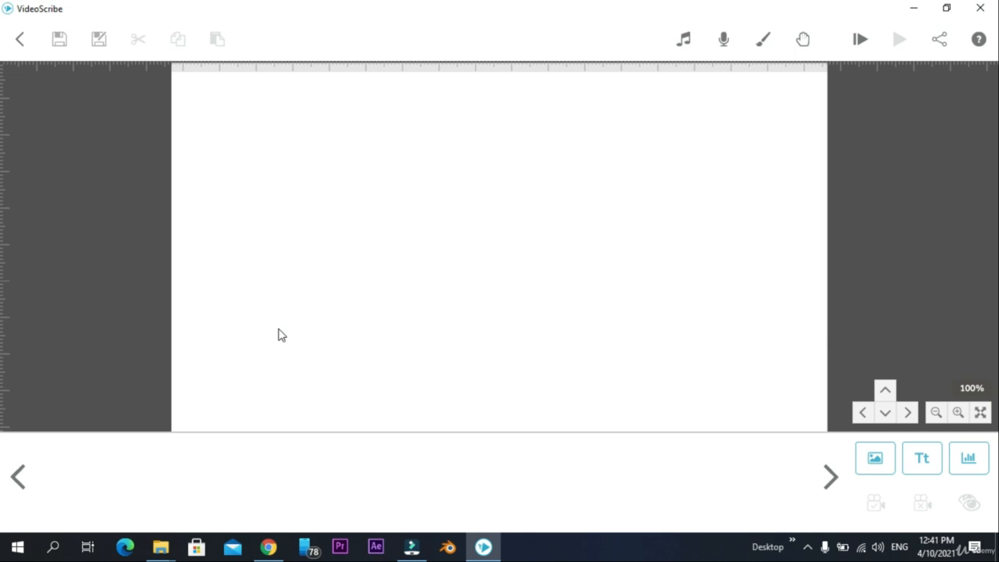
Browse the image library categories and add the recently used superhero image to the canvas.
click(878, 462)
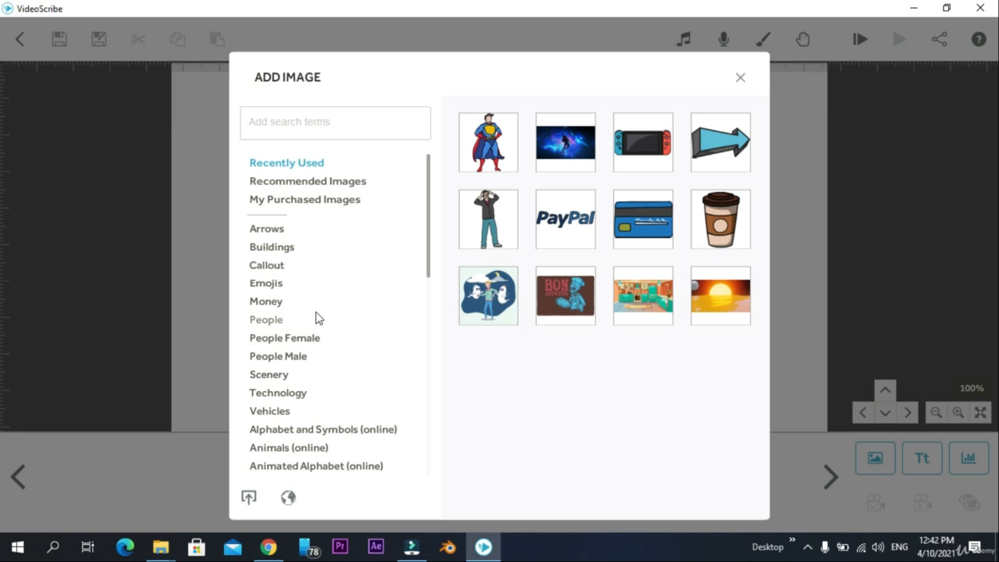
scroll(318, 316, down, 3)
scroll(317, 316, down, 9)
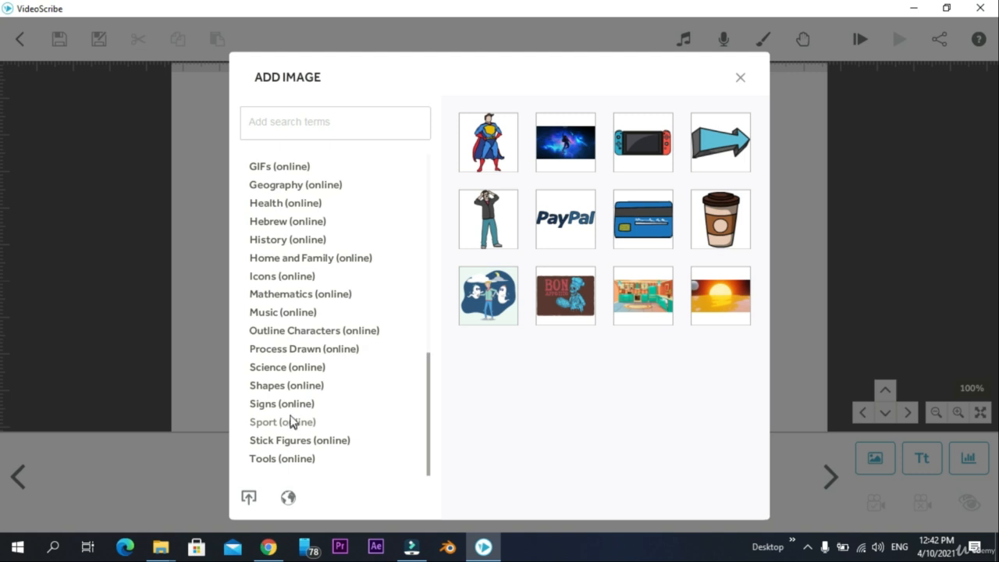
scroll(301, 305, up, 9)
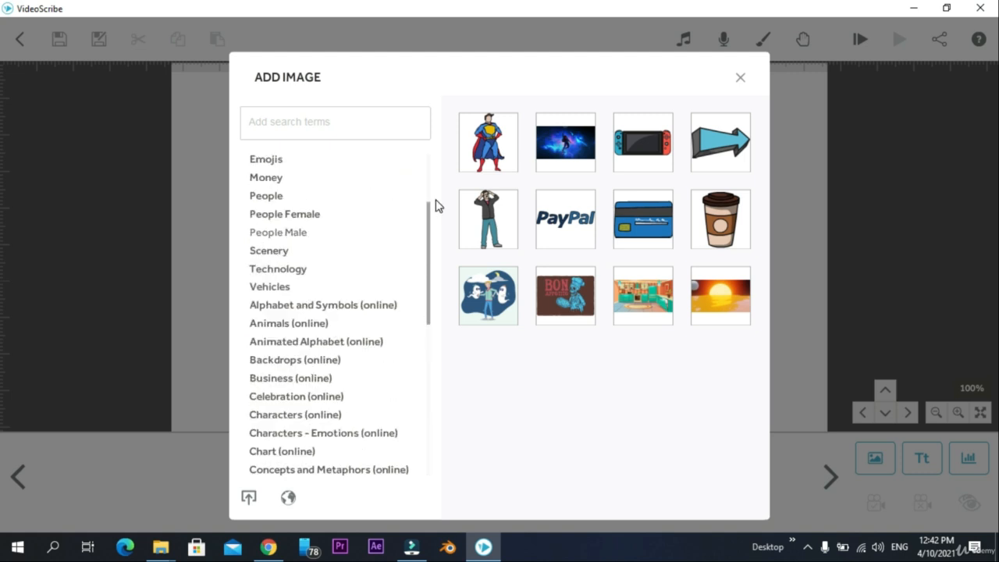
click(481, 151)
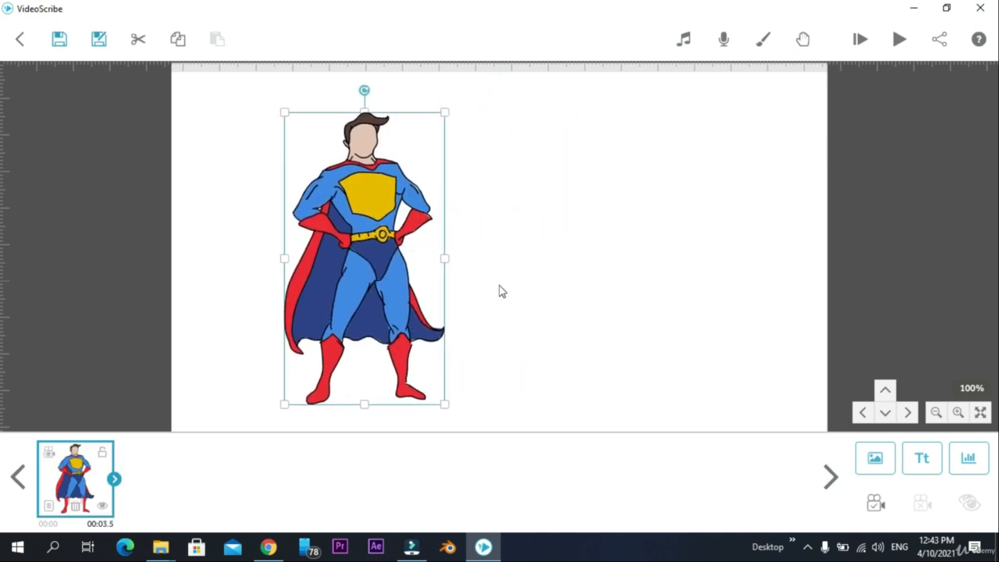
Move the superhero slightly right on the canvas and scale it down proportionally.
drag(360, 264, 407, 263)
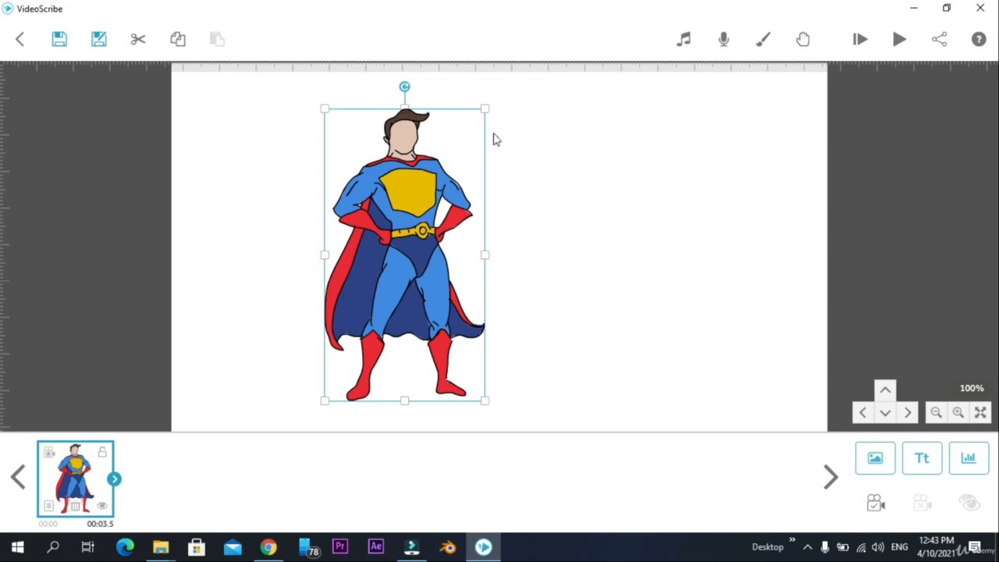
drag(484, 113, 579, 134)
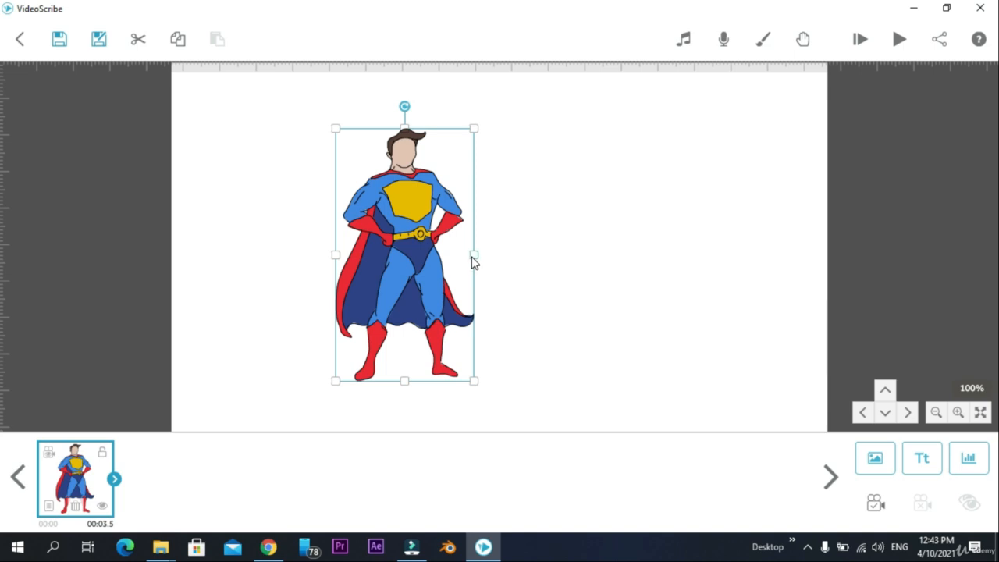
Stretch the superhero horizontally to a much wider shape and undo the stretch.
drag(472, 254, 623, 274)
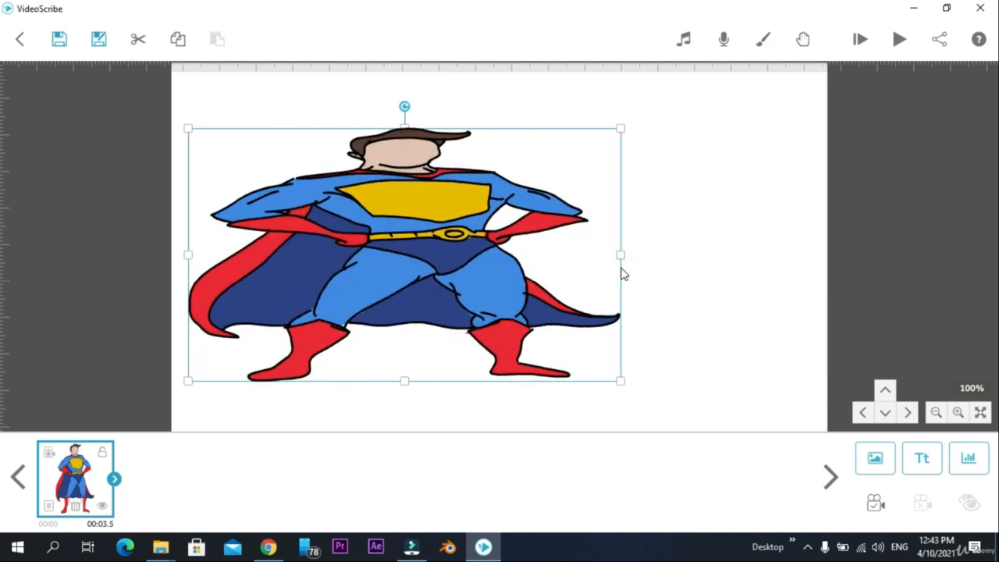
right_click(659, 264)
right_click(735, 187)
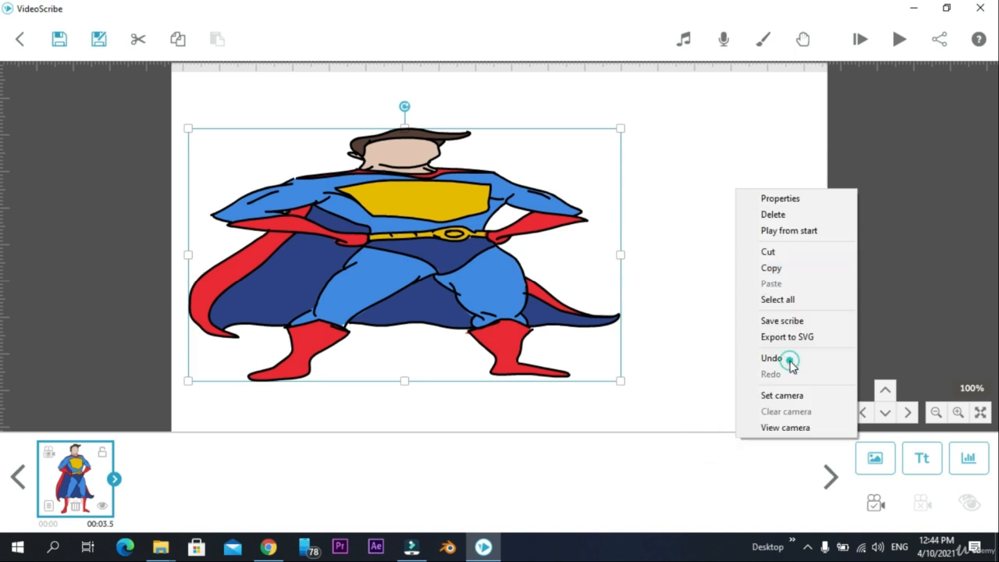
click(749, 356)
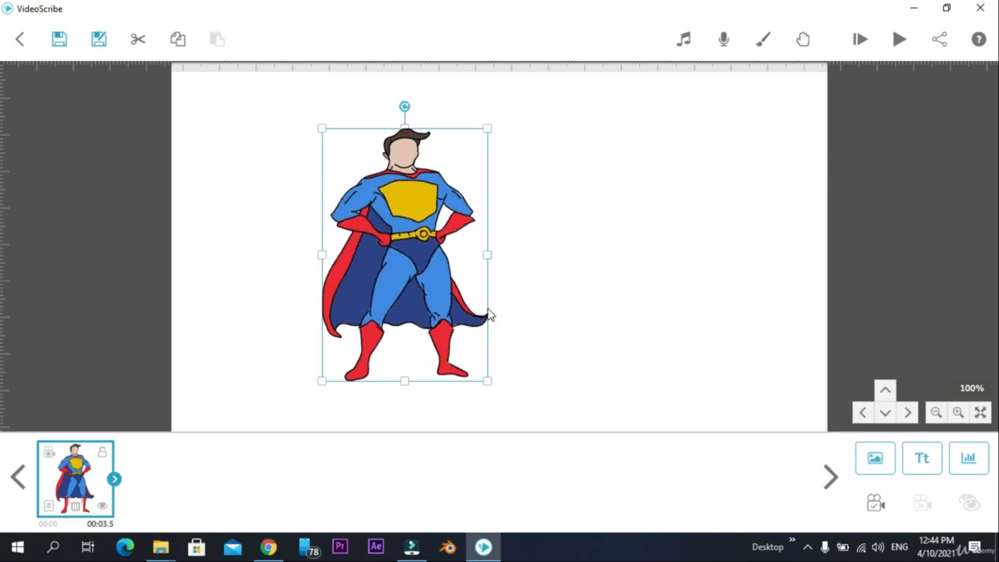
Rotate the superhero very slightly clockwise and place it near the middle of the canvas.
click(408, 106)
drag(408, 106, 499, 155)
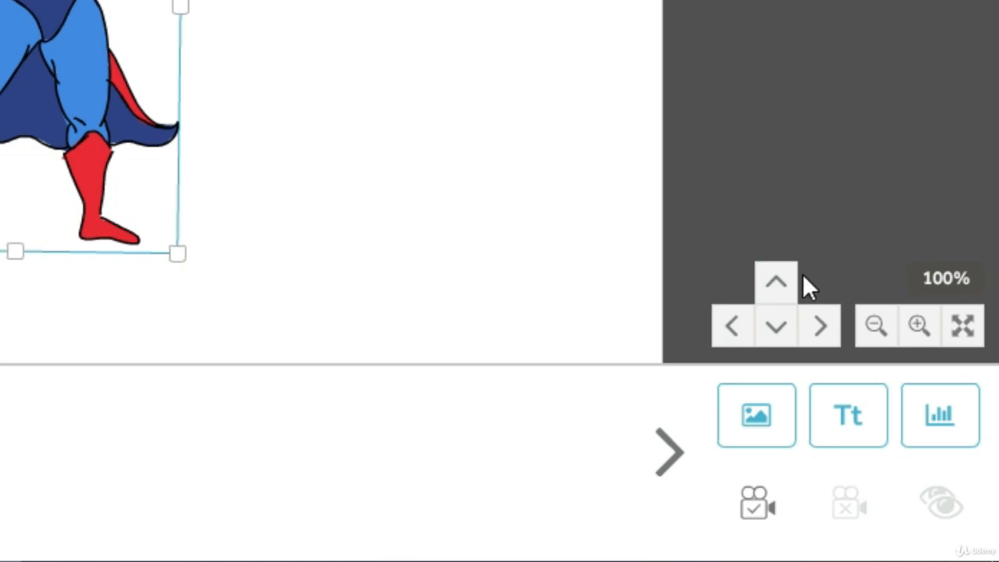
Pan the canvas view up, down, left and right to try out the navigation around the superhero.
click(762, 285)
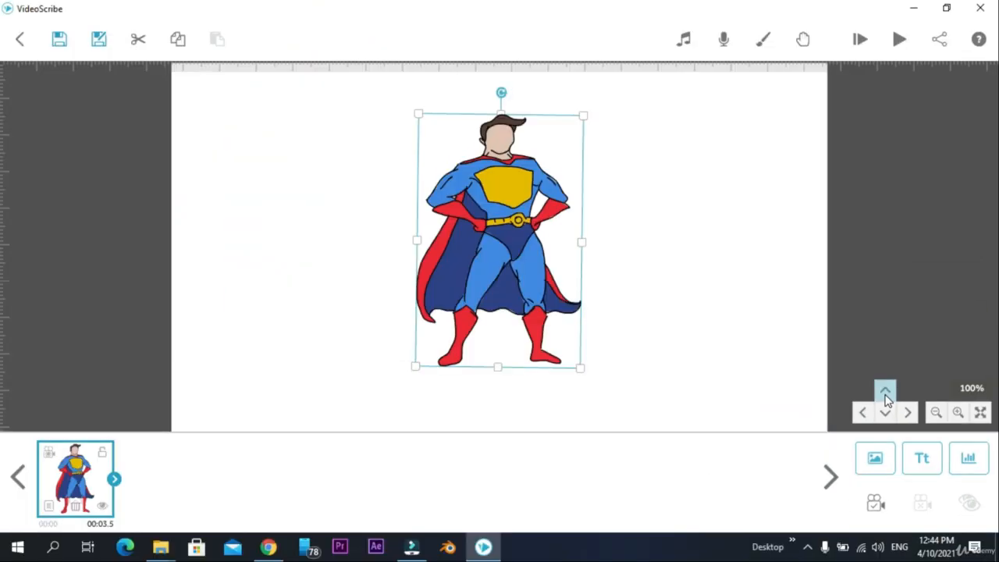
click(885, 395)
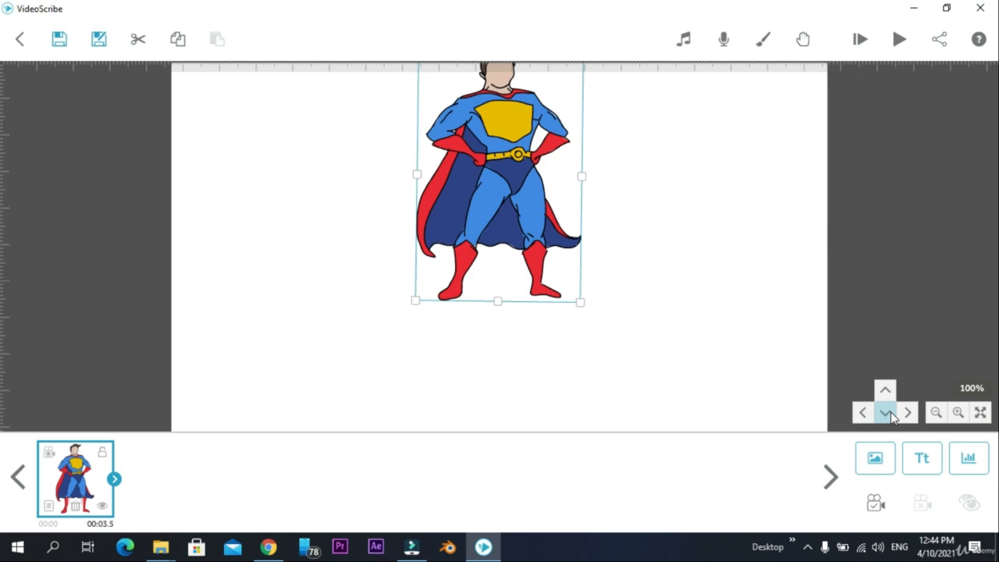
click(885, 413)
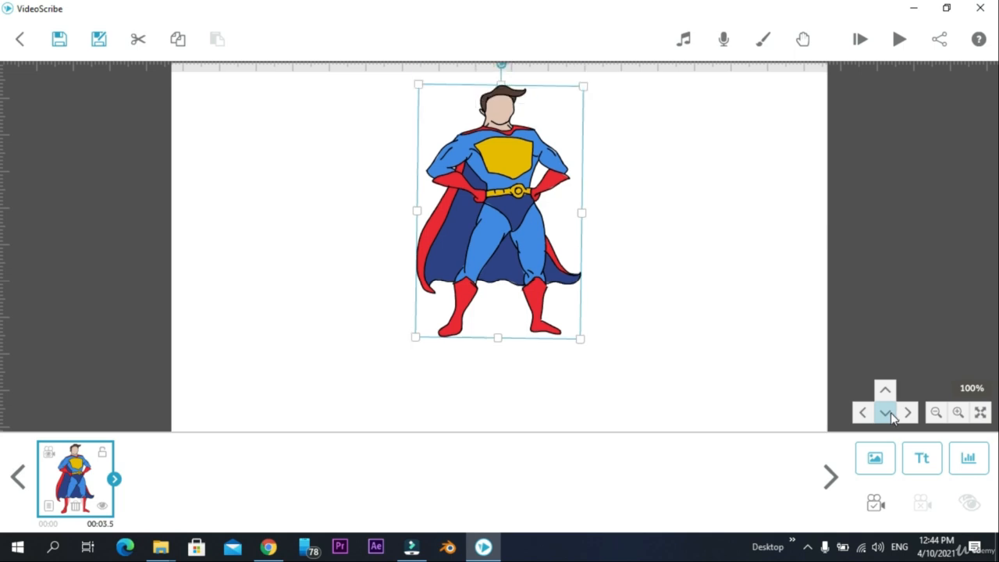
click(893, 417)
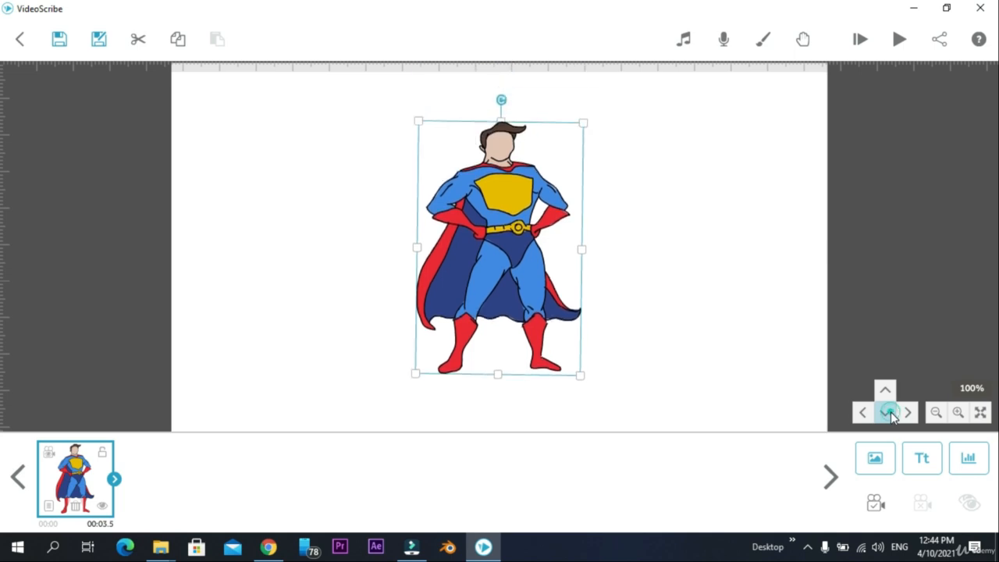
click(864, 414)
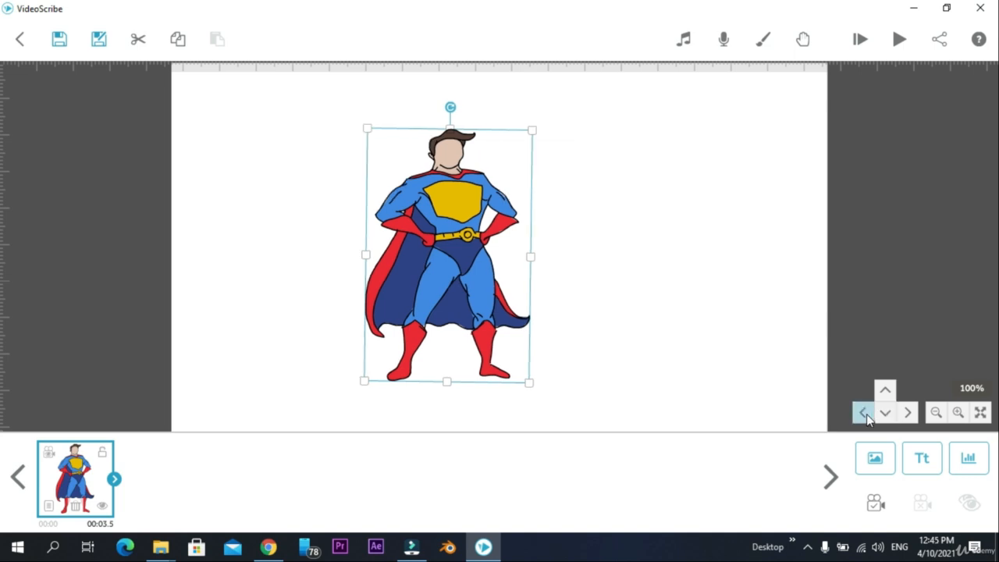
click(867, 417)
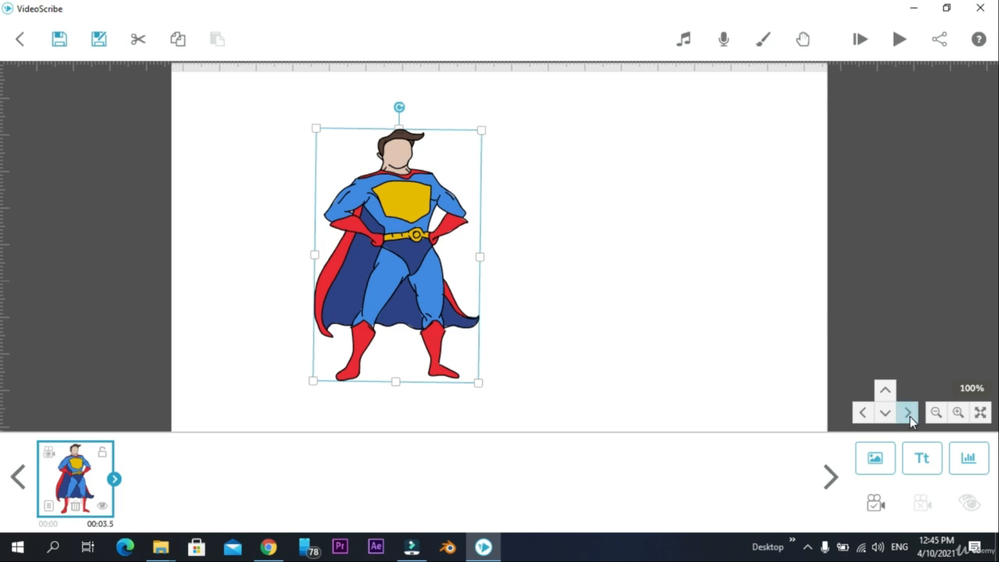
click(910, 416)
click(910, 415)
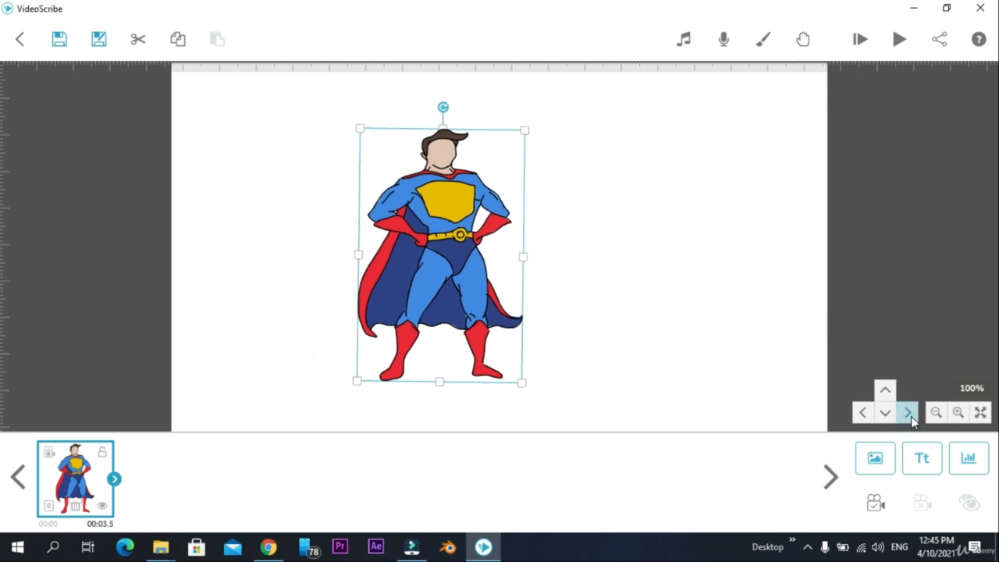
Zoom the canvas out to 39%, zoom back in to 110%, and fit the superhero to the view.
click(936, 413)
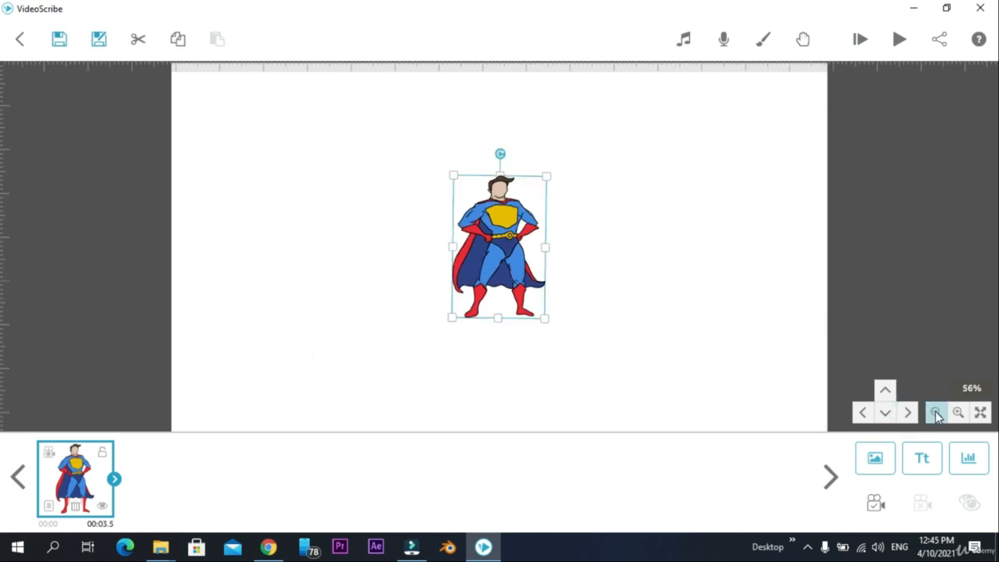
click(936, 413)
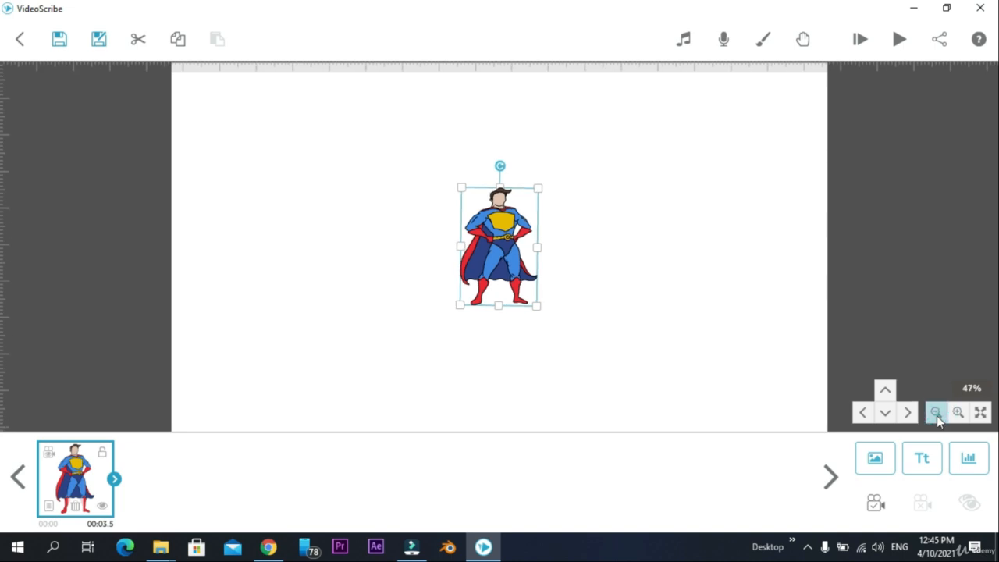
click(936, 412)
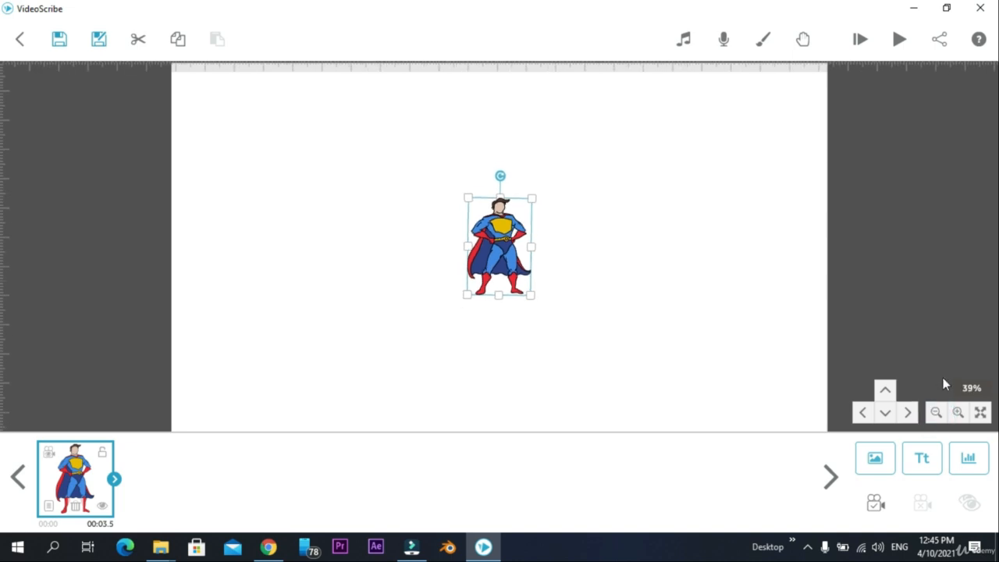
click(957, 413)
click(958, 412)
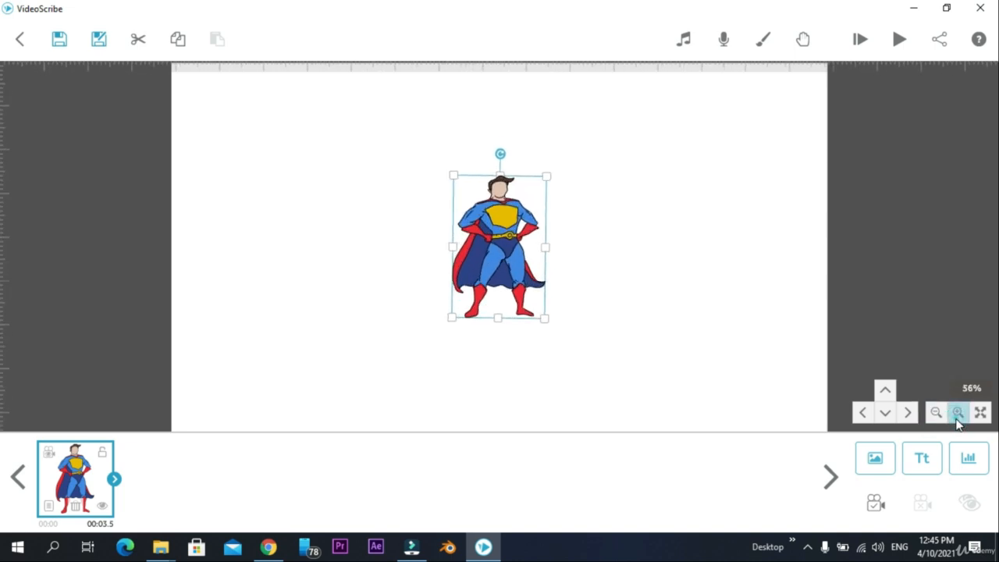
click(958, 413)
click(957, 413)
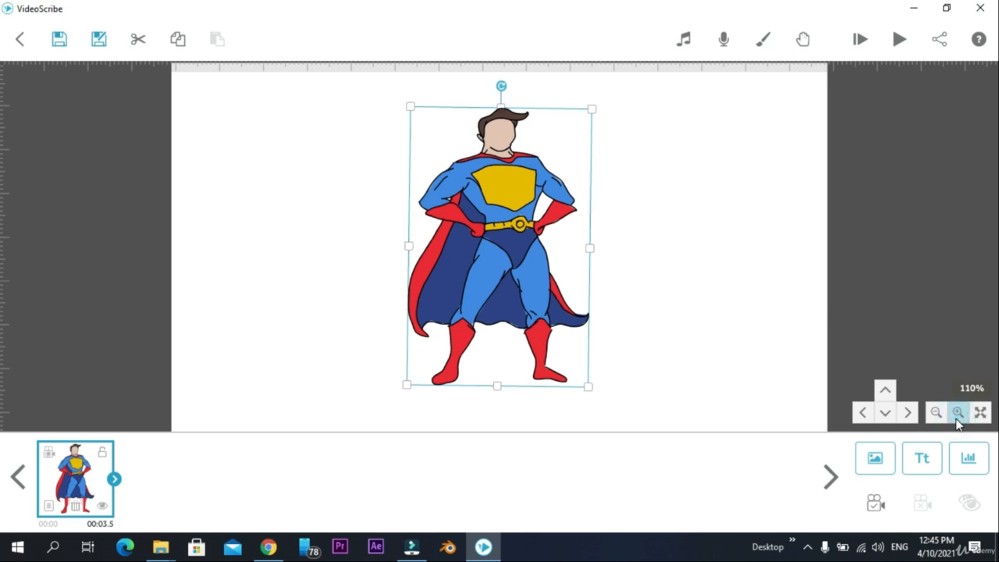
click(981, 413)
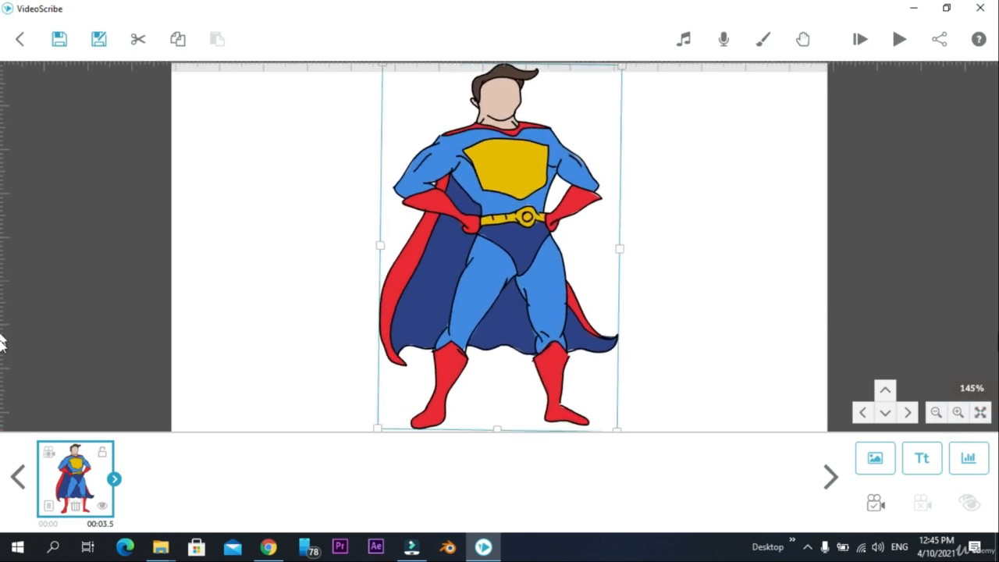
click(980, 414)
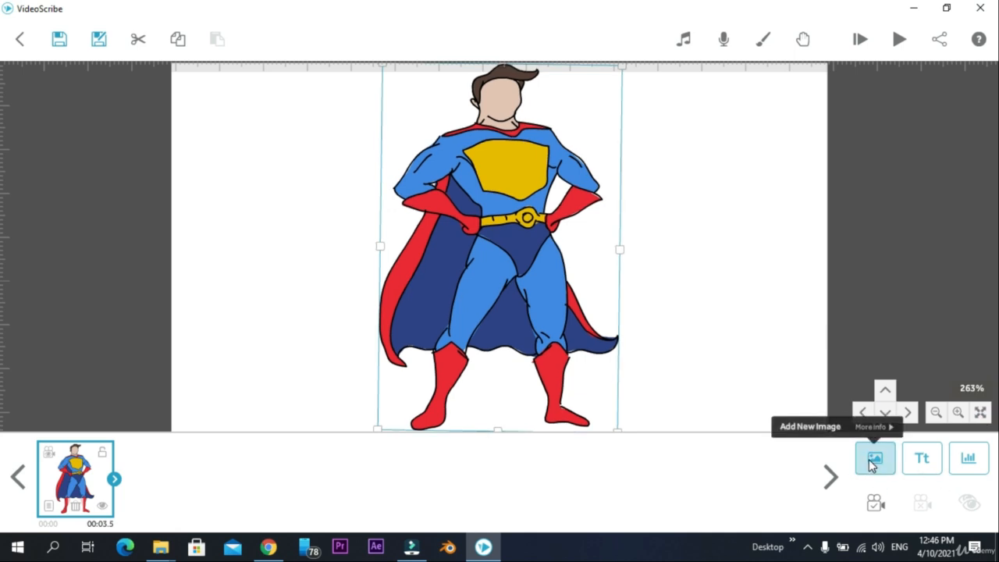
Start a new text element and enter "dsgshrz" as its content.
click(932, 470)
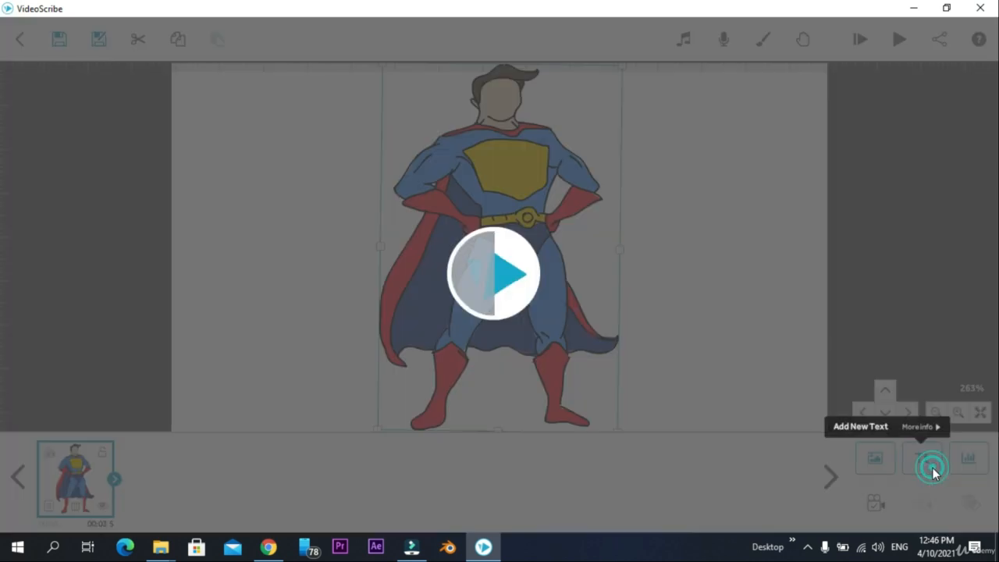
click(491, 328)
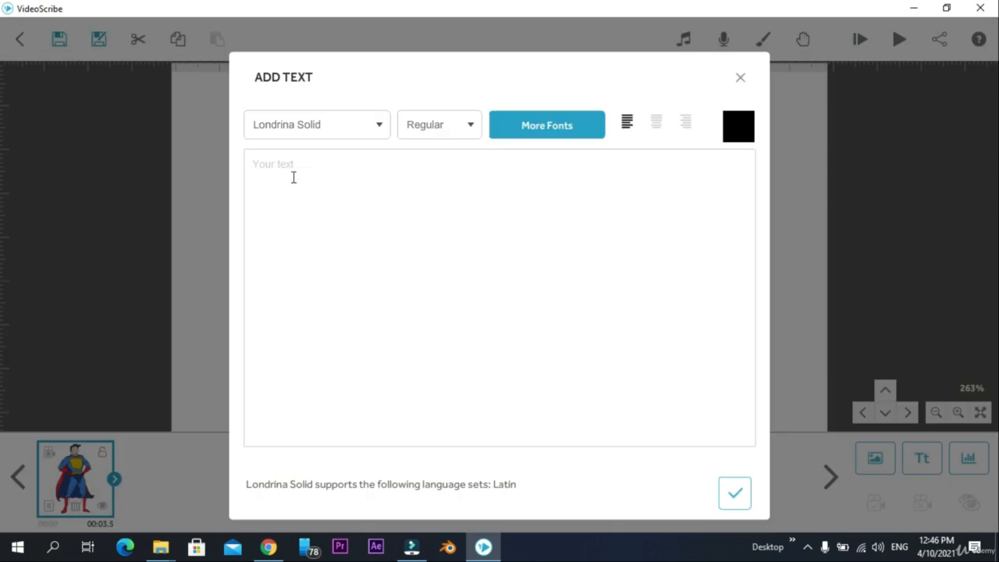
text(dsgshrz)
Look through the list of fonts available for the new text.
click(373, 123)
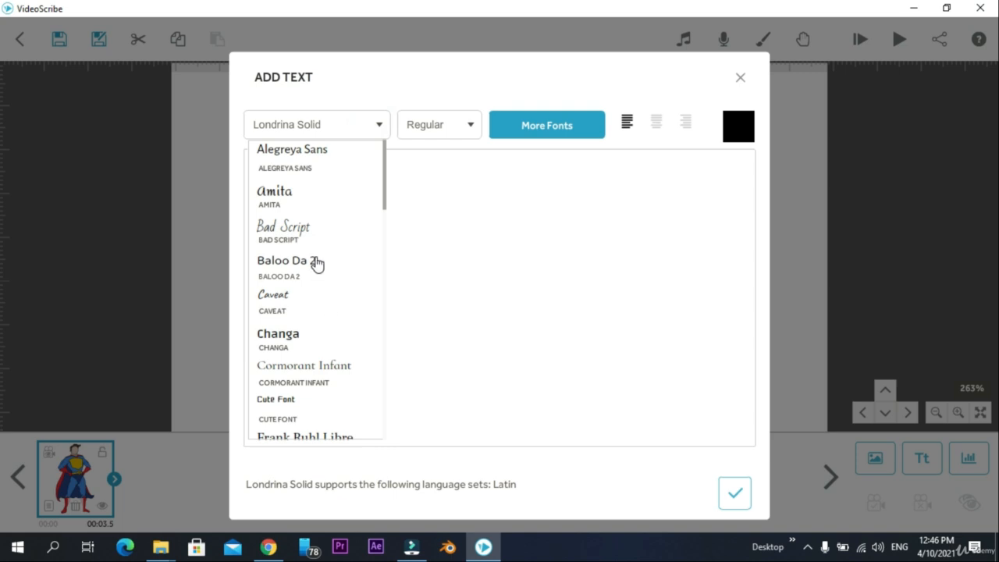
scroll(316, 265, down, 7)
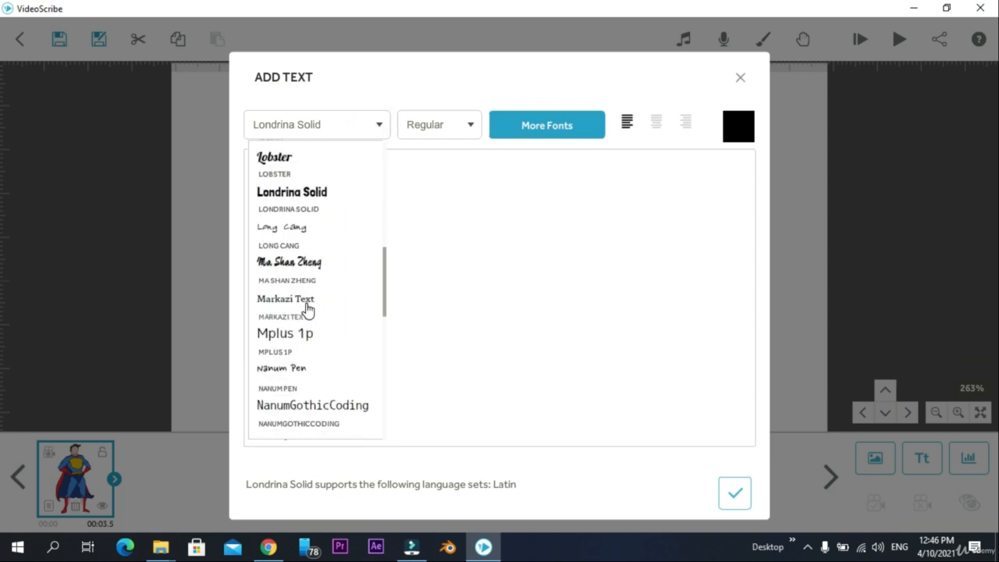
scroll(304, 307, up, 7)
scroll(300, 303, down, 2)
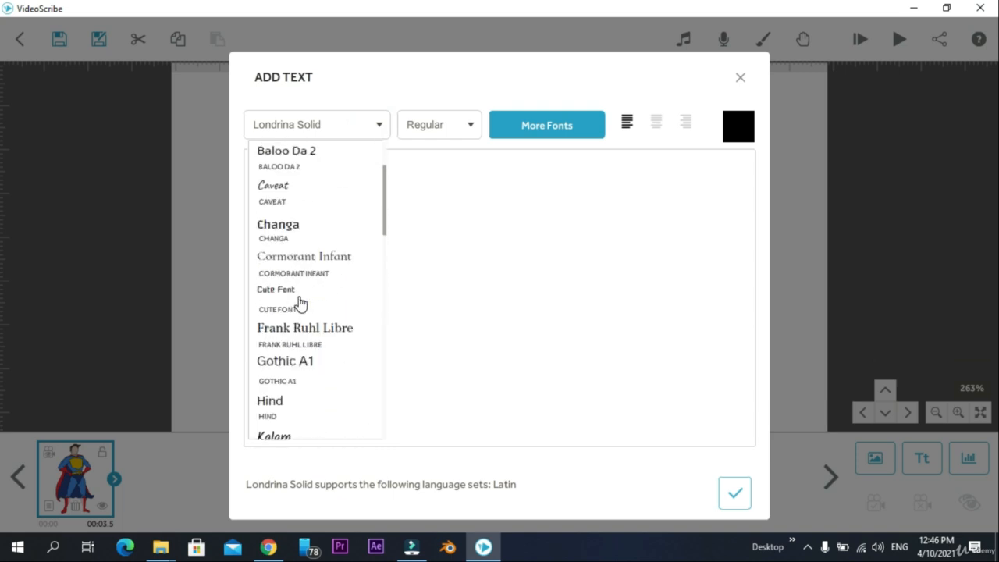
scroll(301, 303, down, 10)
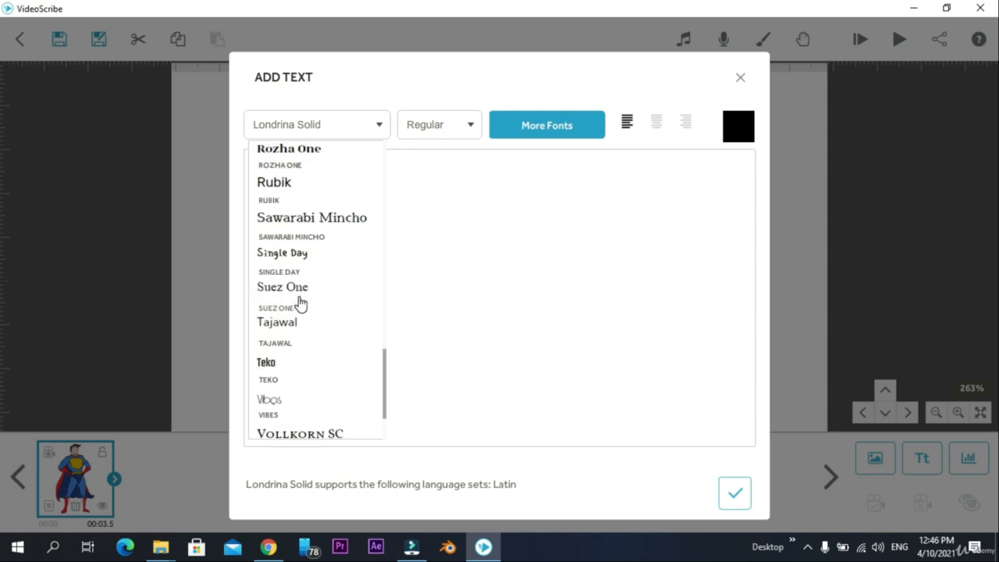
scroll(301, 302, up, 2)
Check the style variants offered for the Londrina Solid font and set the text to left alignment.
click(453, 124)
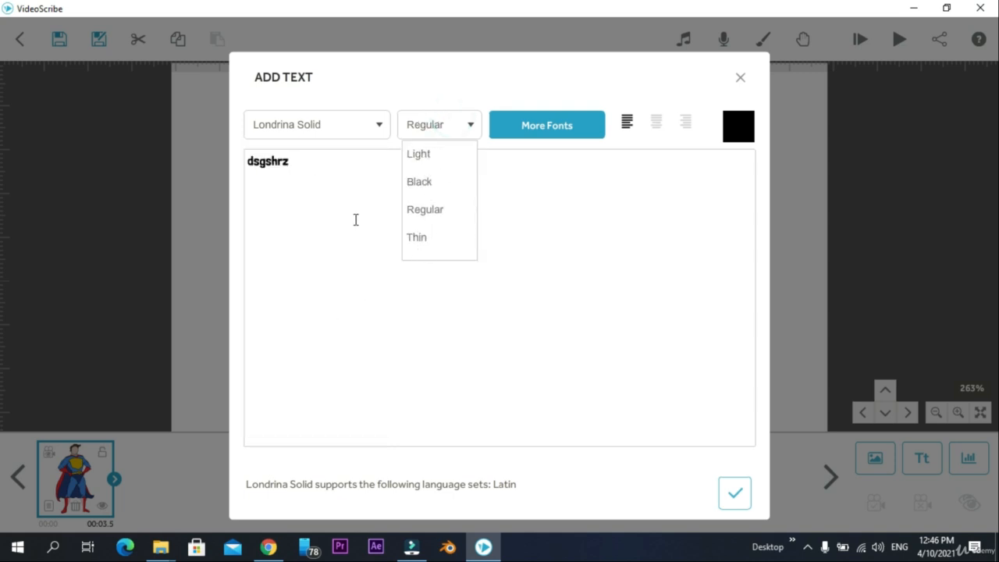
click(545, 222)
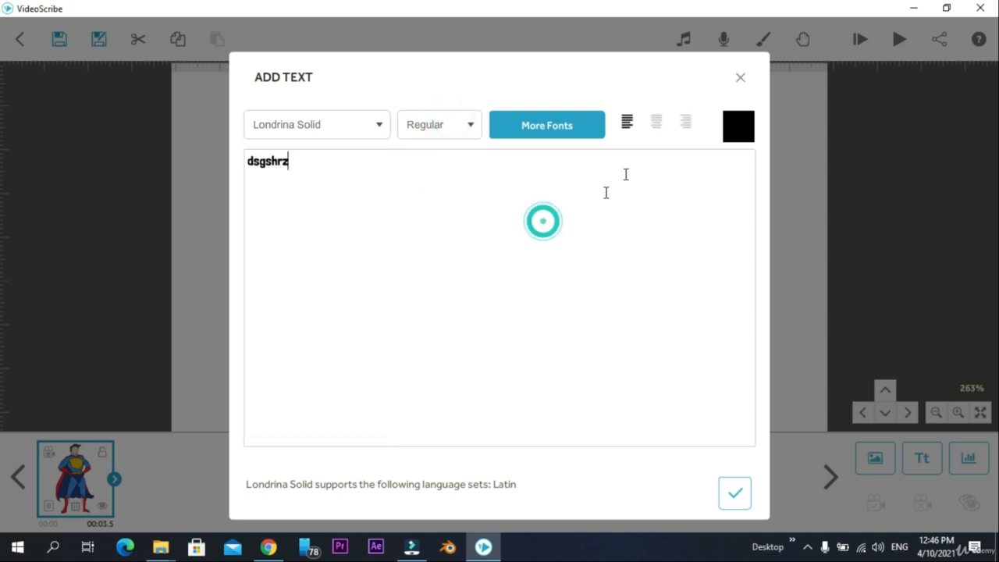
click(628, 125)
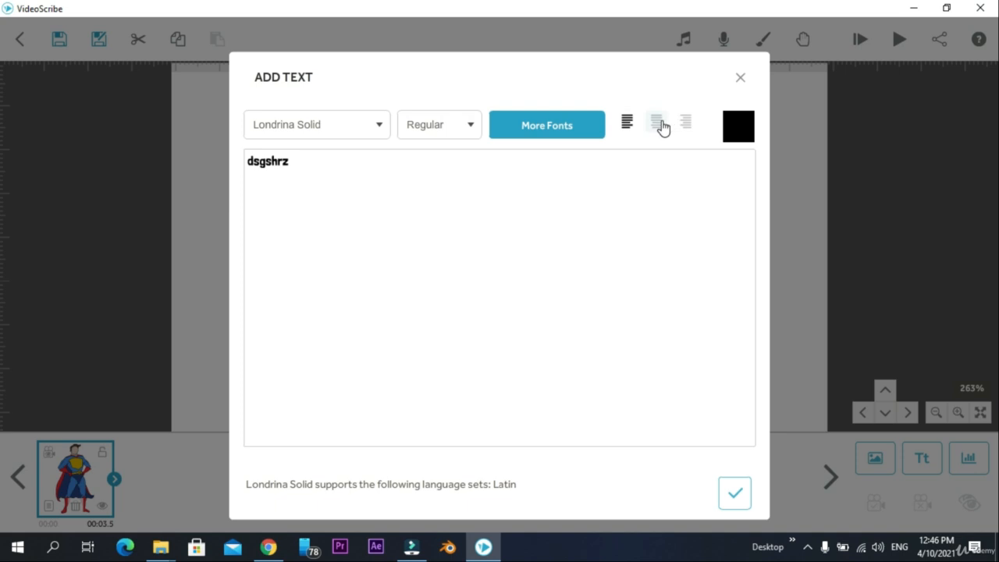
Try centre and right alignment on the text and return it to left alignment.
click(662, 128)
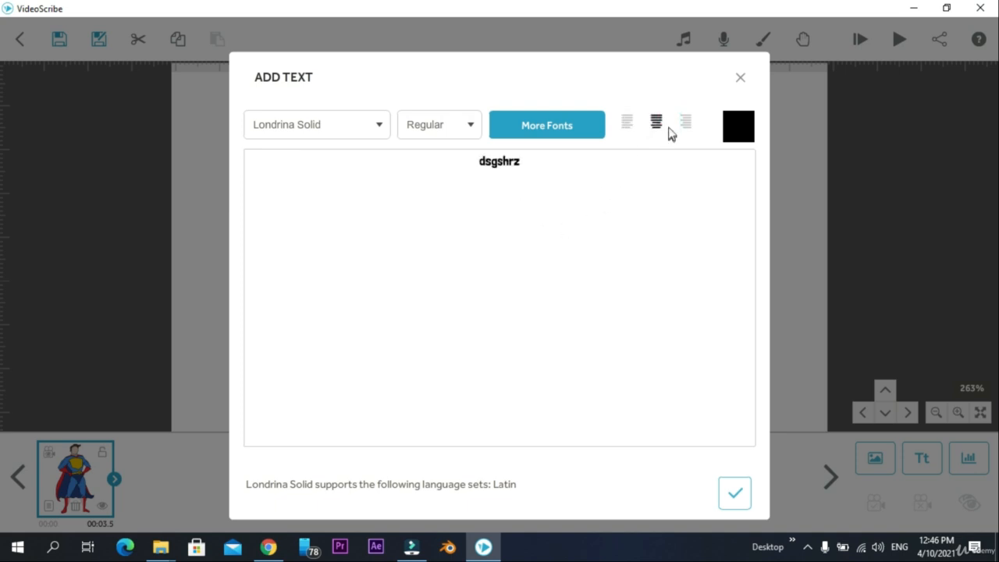
click(687, 131)
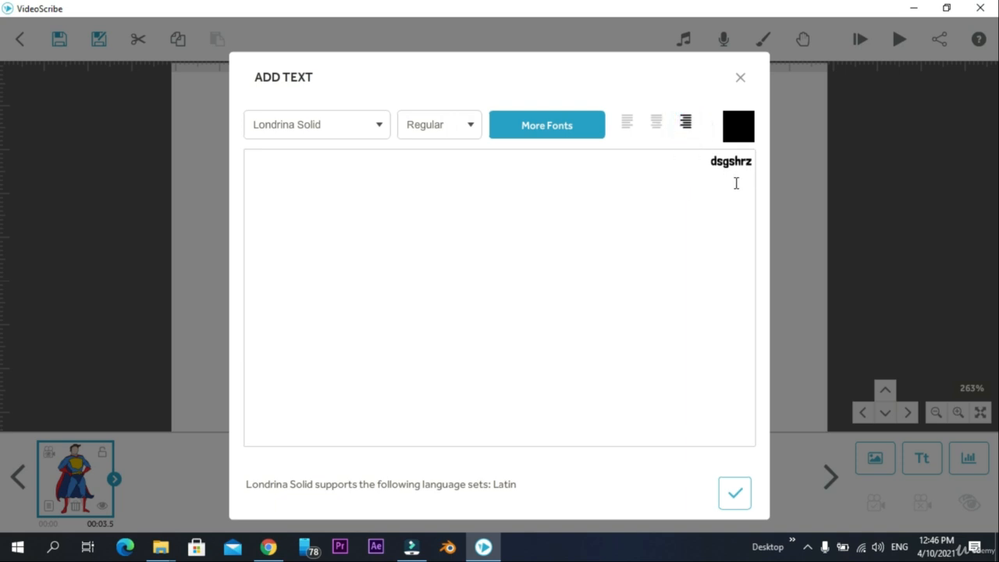
click(629, 134)
Set the text colour to the bright red #ed1c24.
click(737, 128)
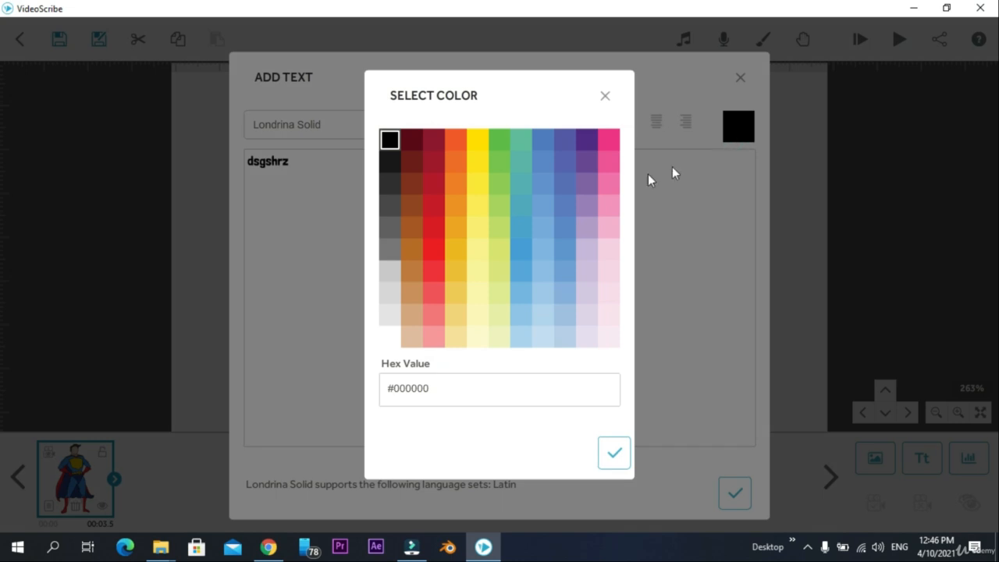
click(435, 252)
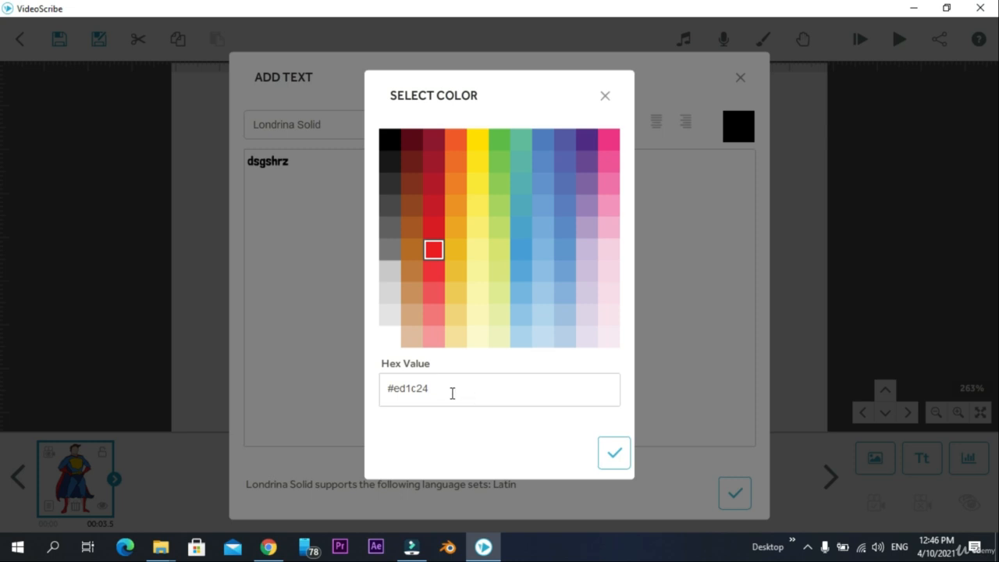
click(614, 452)
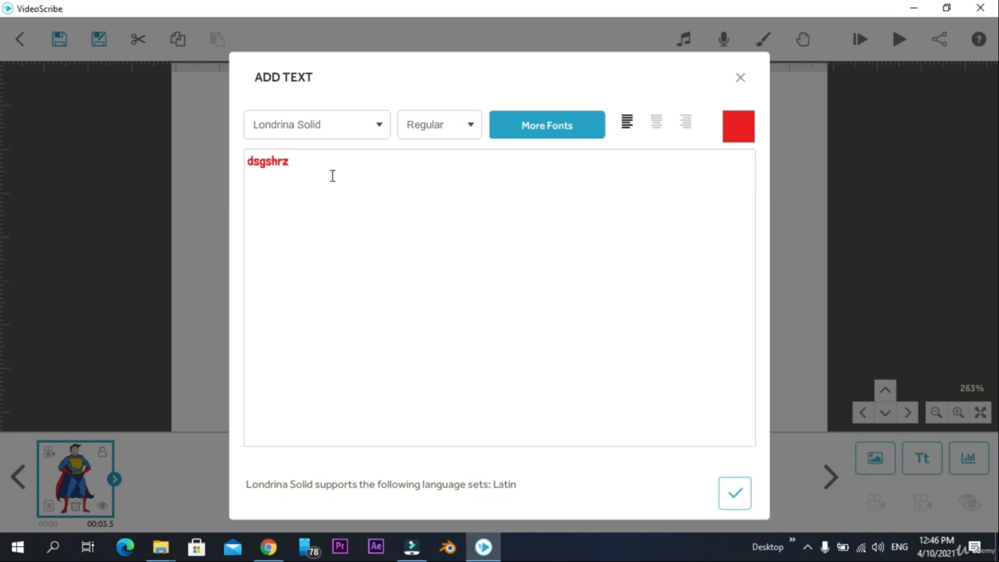
Look through the additional fonts available for import and add the red text to the canvas.
click(558, 128)
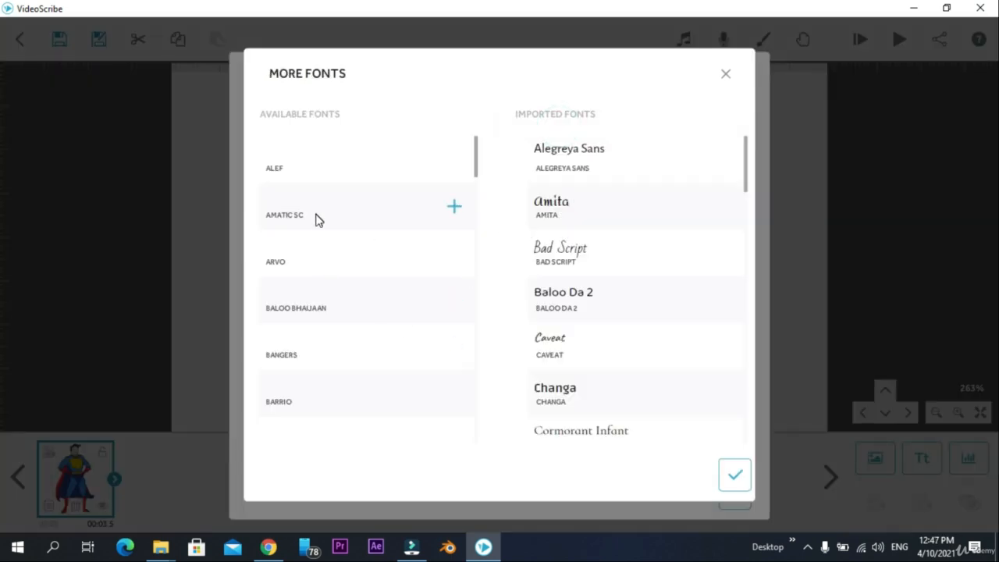
scroll(341, 272, down, 15)
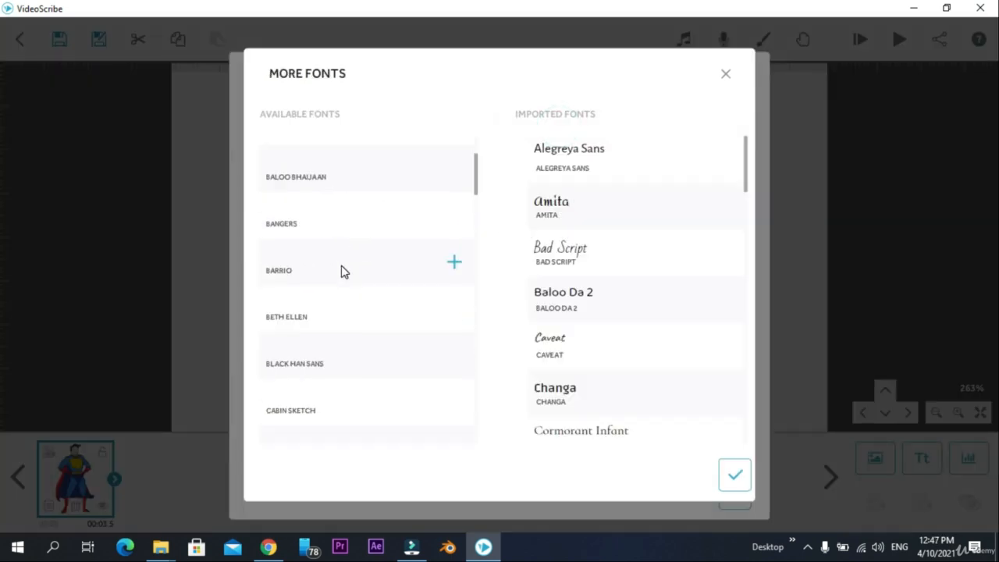
click(734, 475)
click(735, 491)
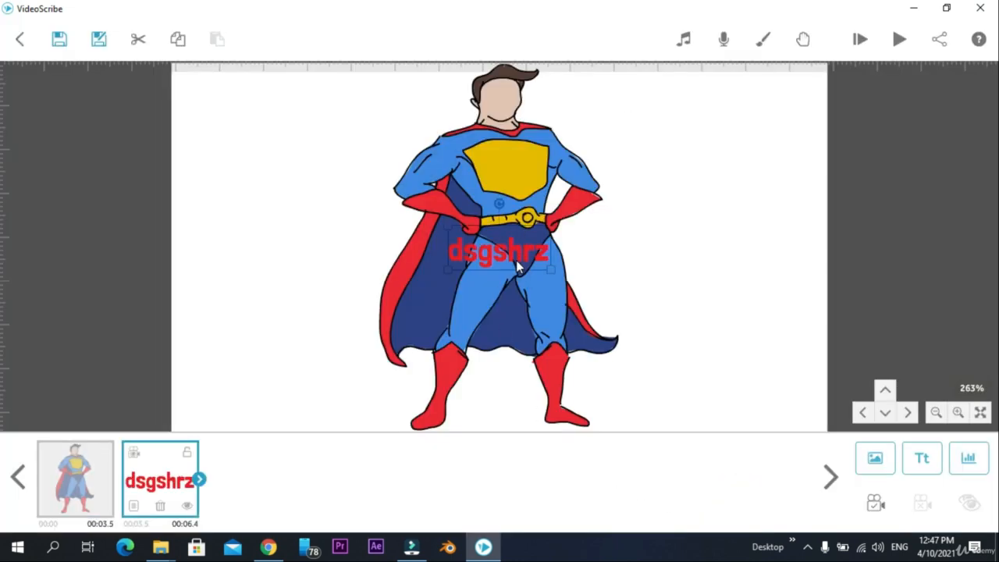
Place the text to the right of the superhero, enlarging it and rotating it very slightly.
drag(516, 260, 719, 245)
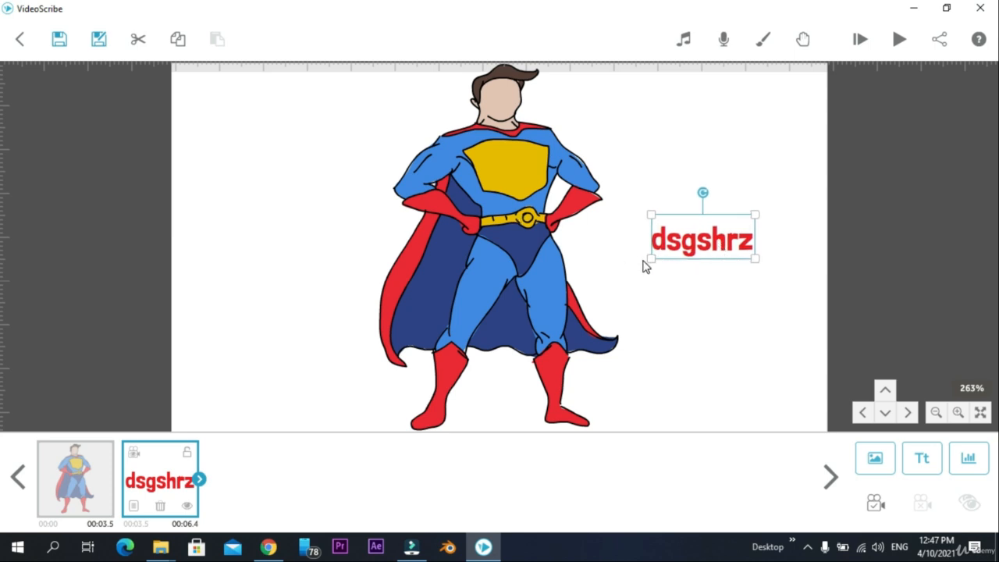
drag(652, 267, 679, 275)
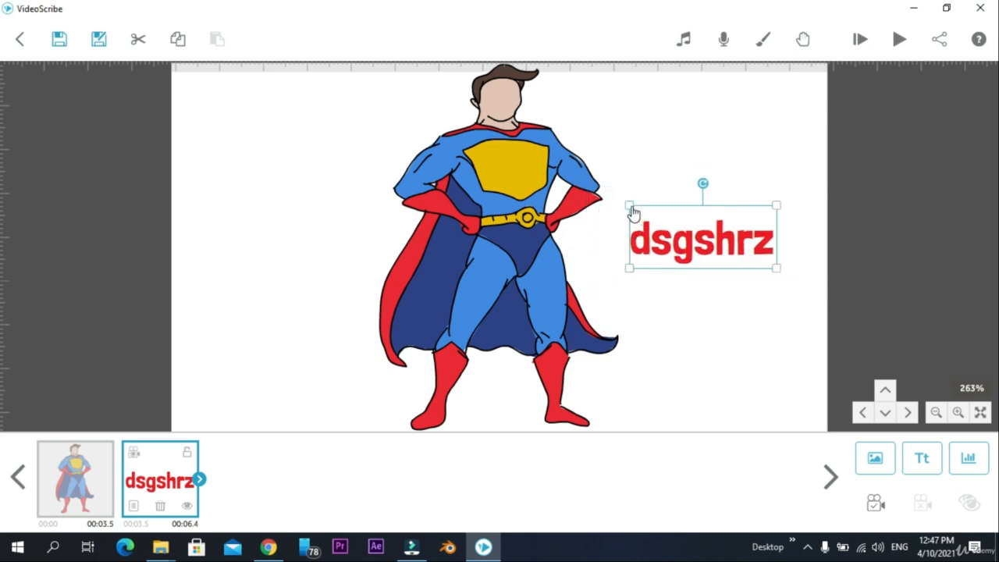
mouse_move(631, 279)
mouse_down()
mouse_move(625, 297)
mouse_move(635, 286)
mouse_up()
mouse_move(701, 172)
mouse_down()
mouse_move(716, 169)
mouse_move(703, 173)
mouse_up()
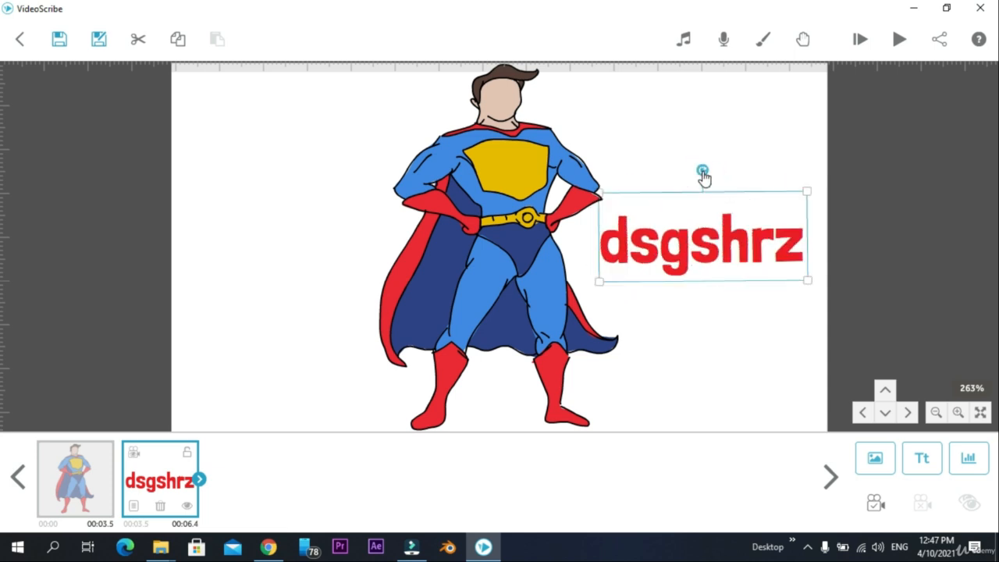
Start a new bar chart with the label "hero", the data value 100 and colour enabled.
click(971, 459)
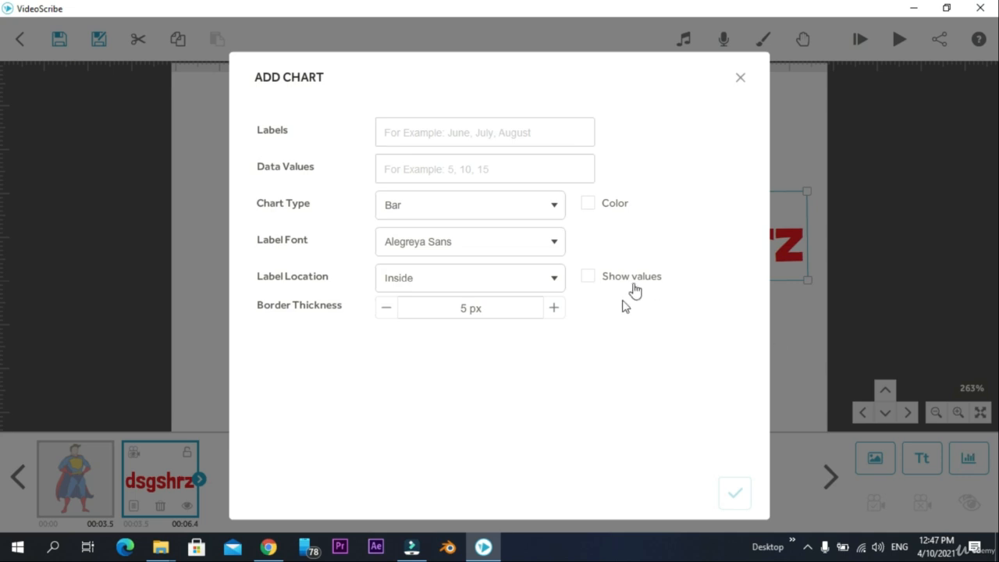
click(520, 212)
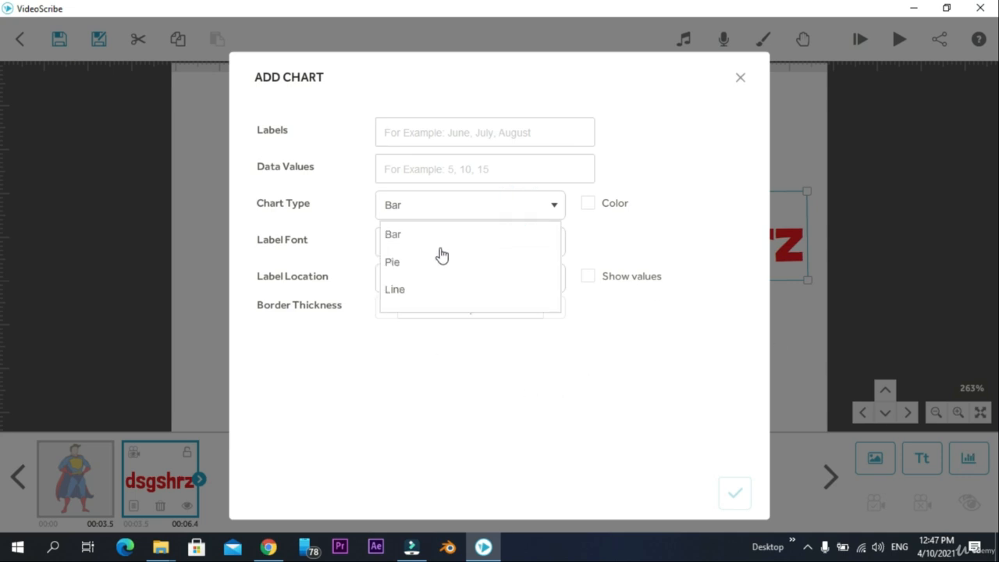
click(463, 129)
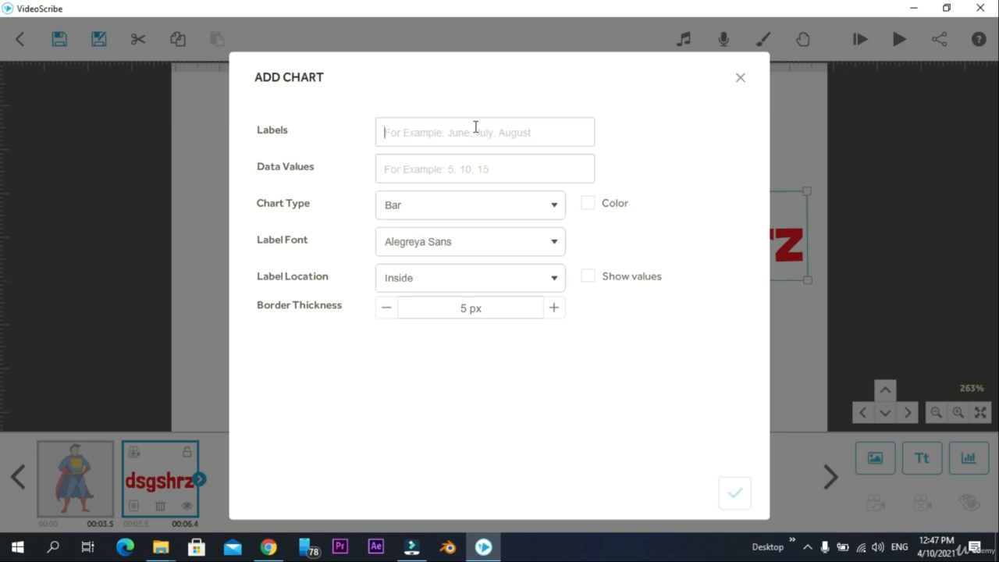
text(hero)
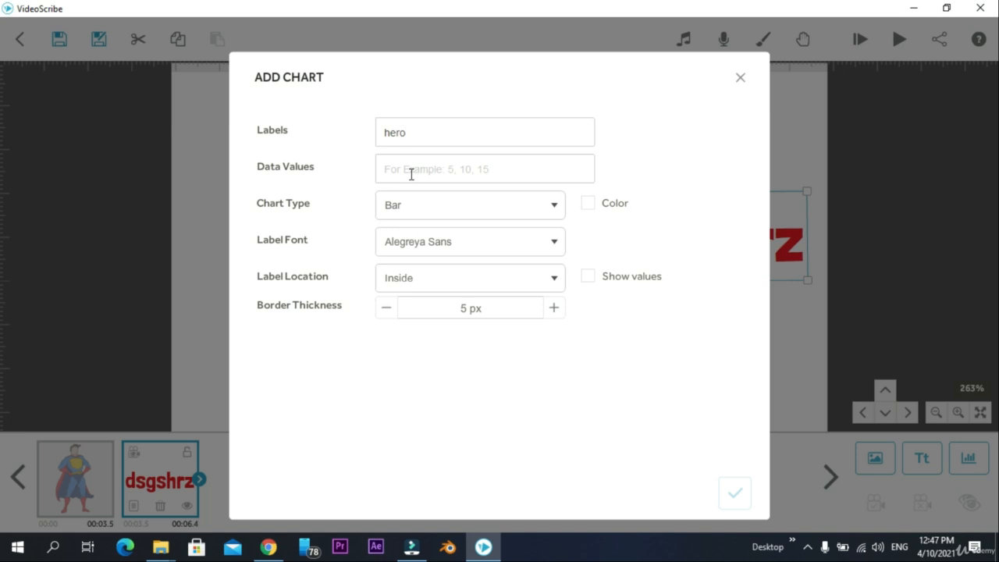
click(411, 171)
text(100)
click(600, 208)
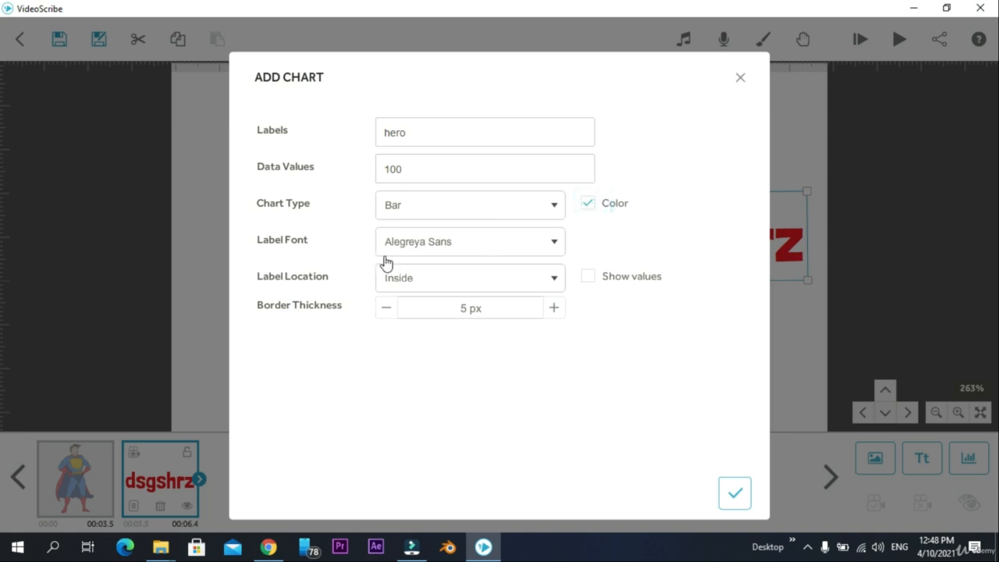
Set the chart's label font to Changa and check the label location options, keeping Inside.
click(458, 241)
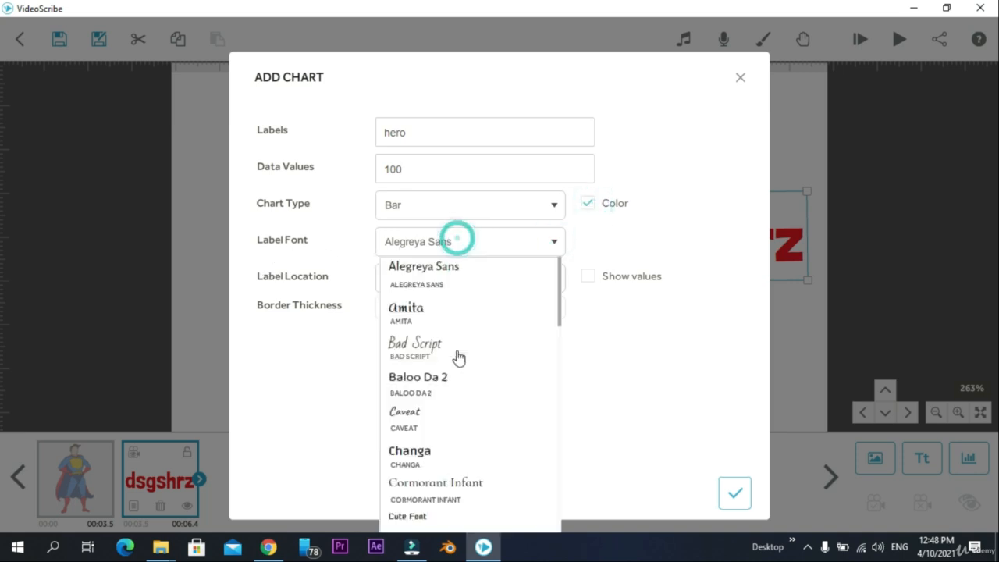
scroll(441, 395, down, 3)
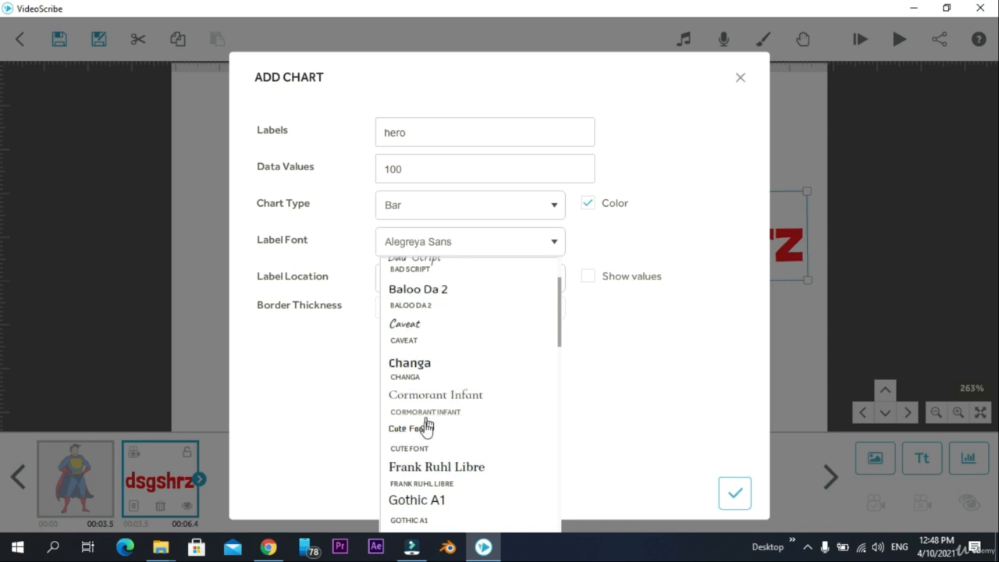
click(418, 362)
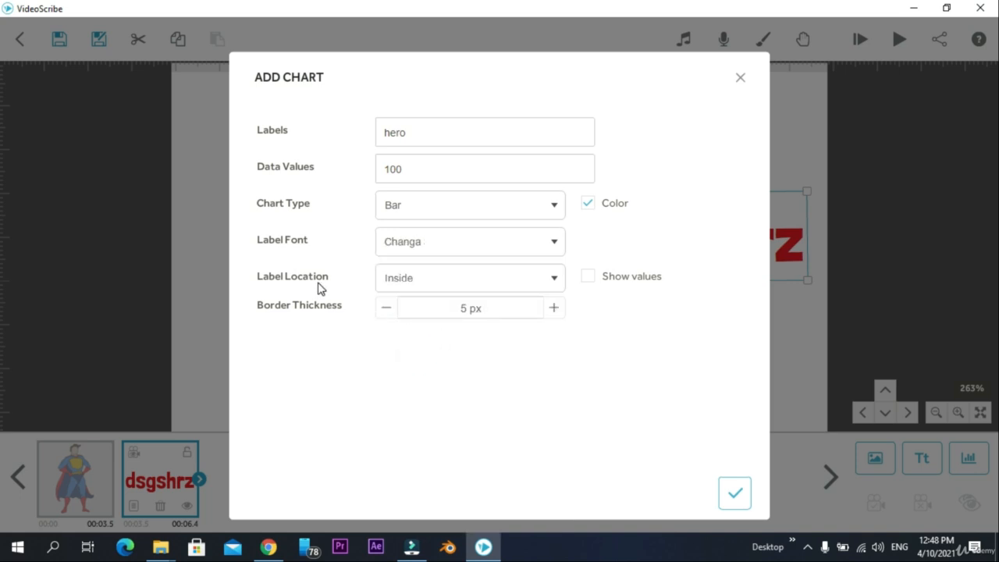
click(417, 280)
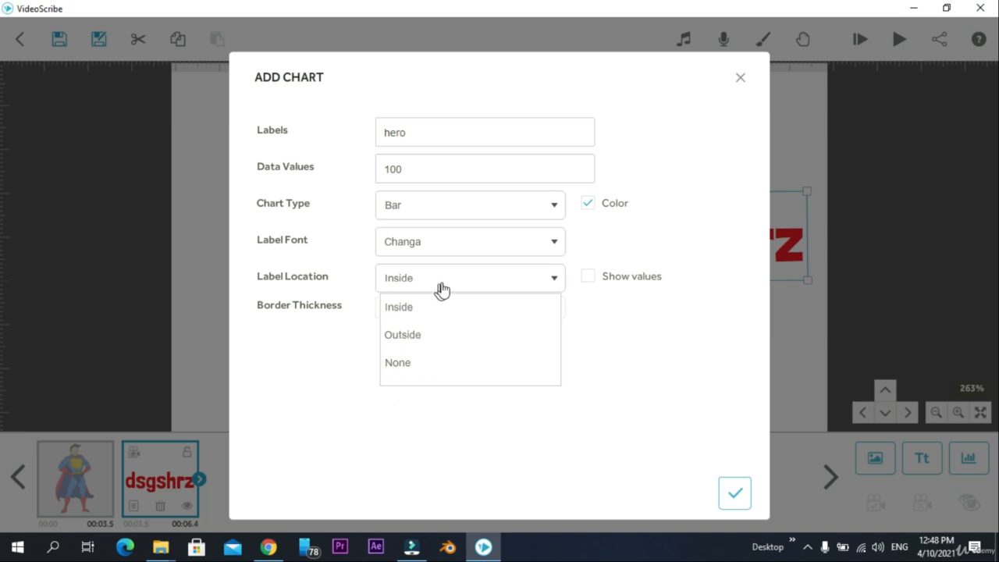
click(477, 274)
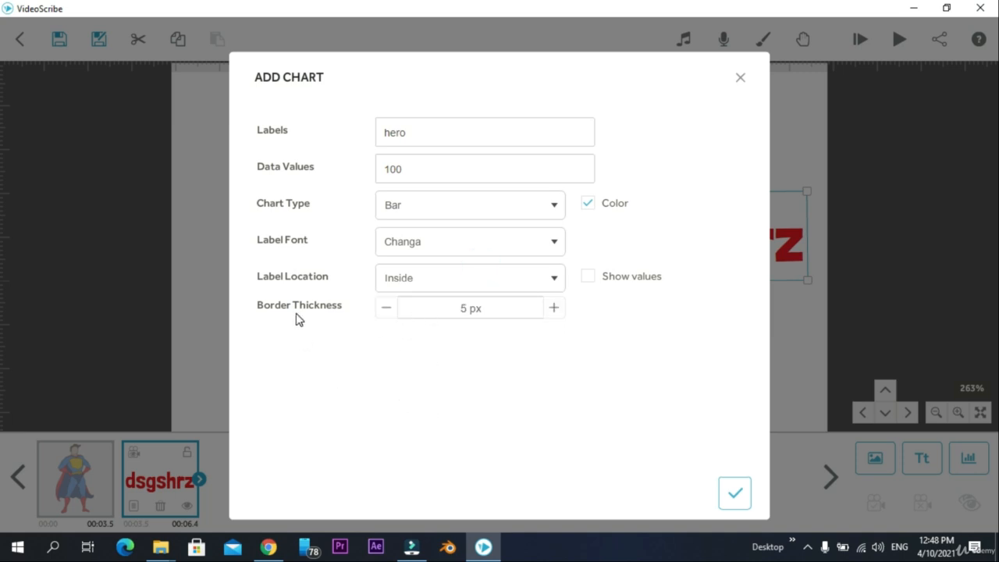
Increase the chart's border thickness by four increments and place the bar chart to the left of the superhero.
click(554, 308)
click(554, 308)
click(553, 308)
click(553, 307)
click(734, 504)
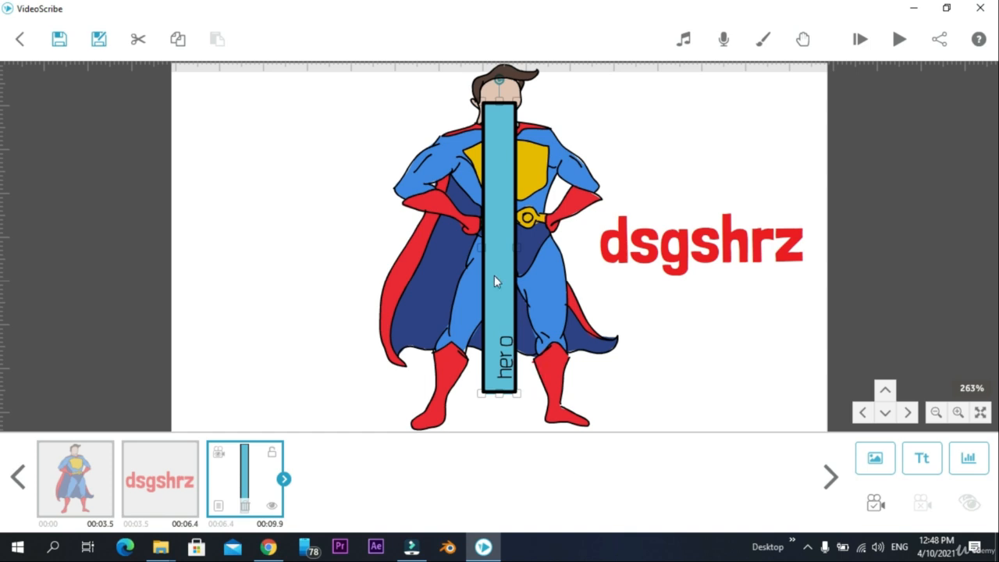
drag(492, 270, 286, 277)
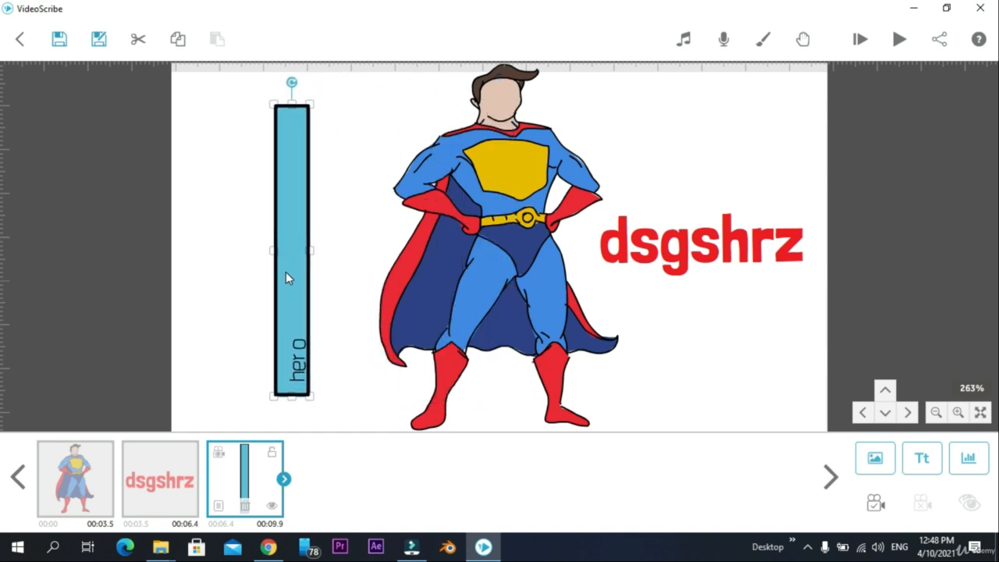
Add a pie chart with the label "power", the data value 100 and colour enabled.
click(968, 458)
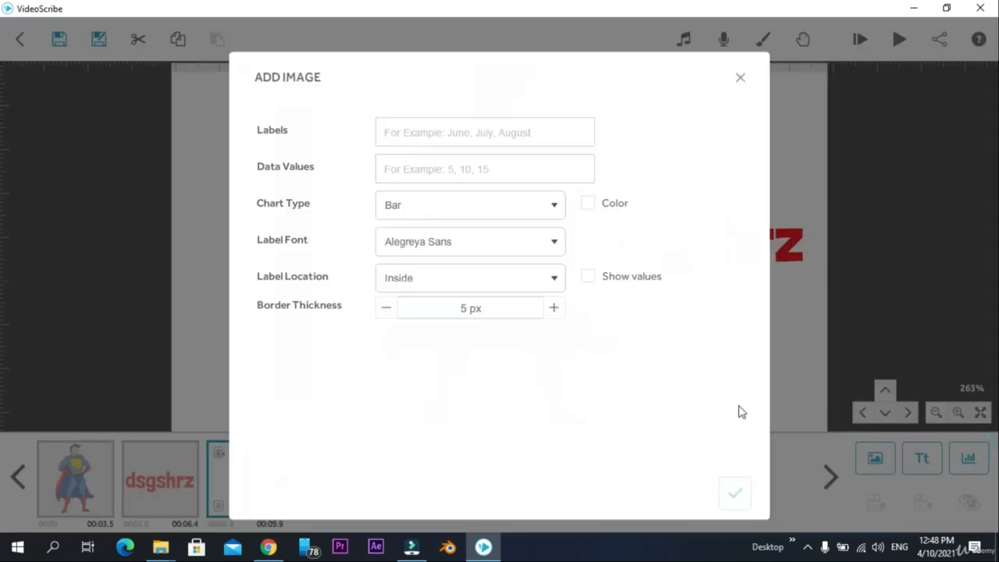
click(533, 207)
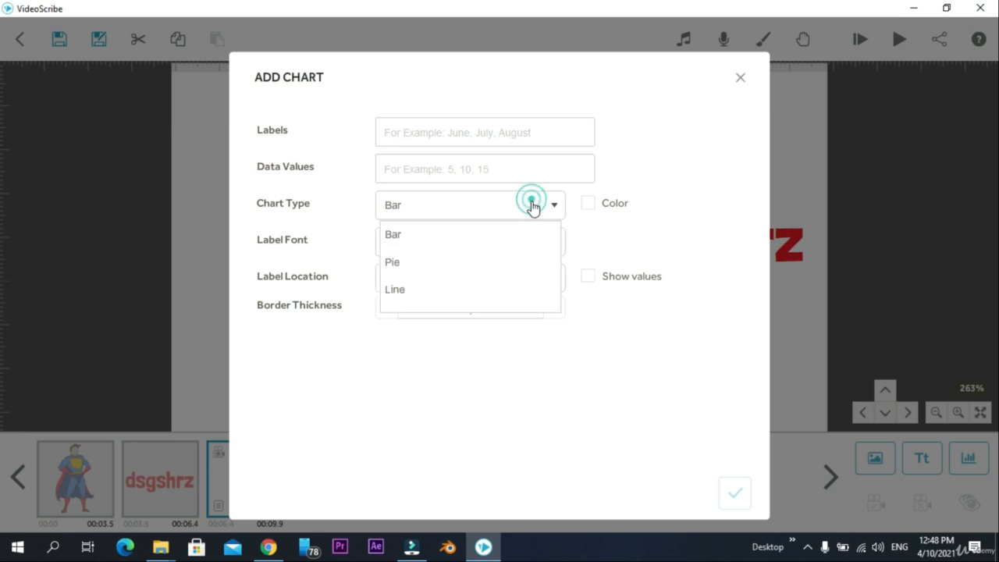
click(401, 263)
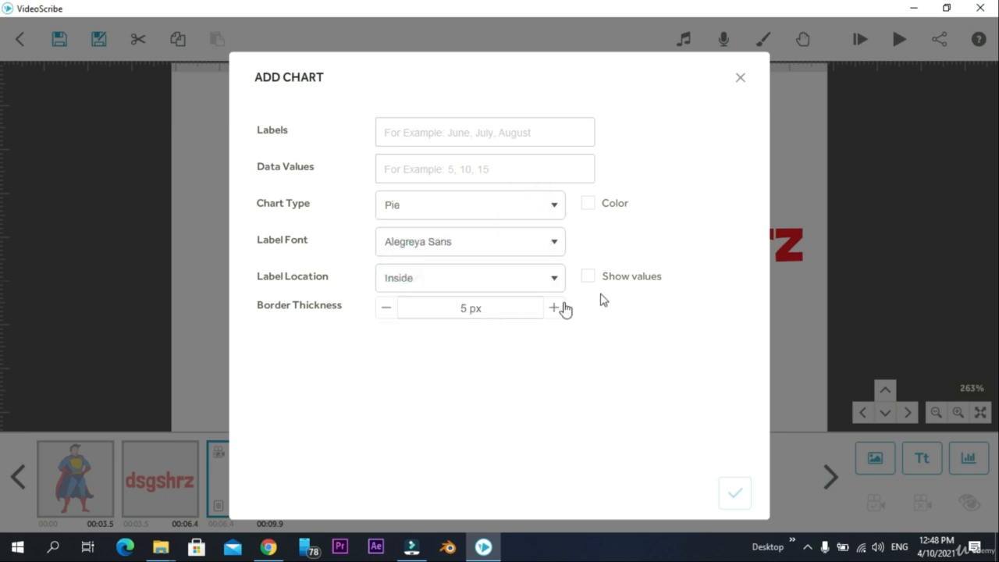
click(503, 132)
text(power)
click(490, 170)
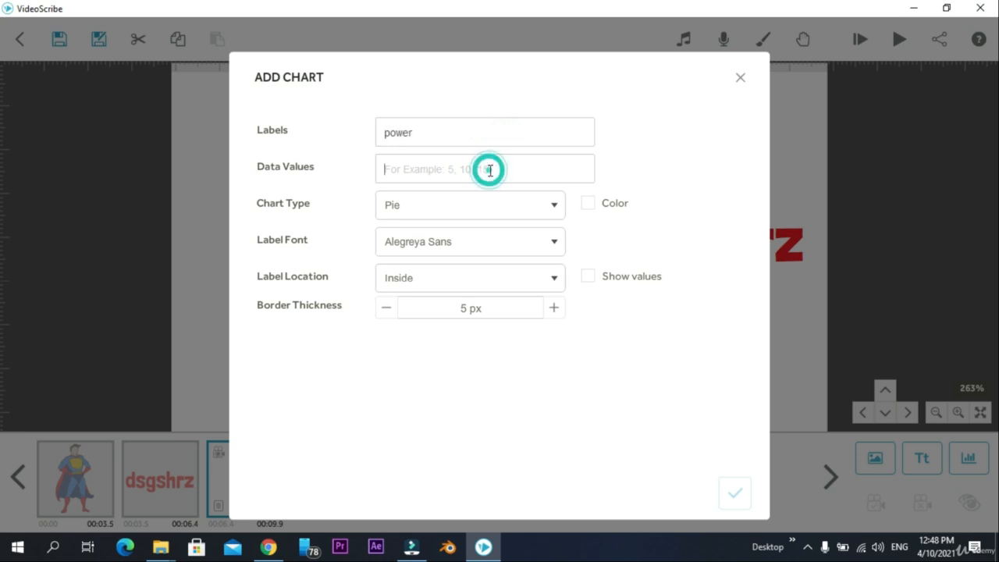
text(1)
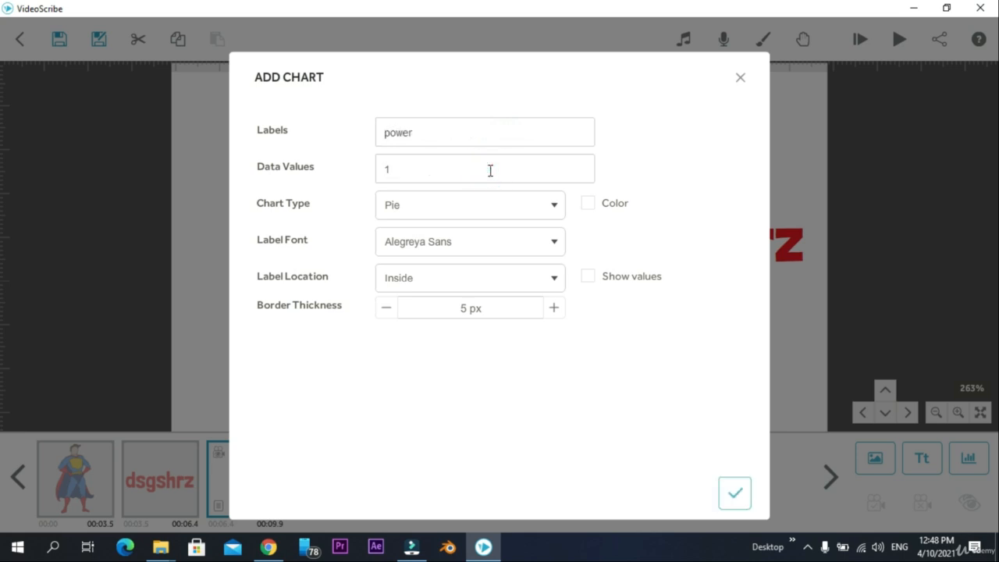
text(00)
click(589, 209)
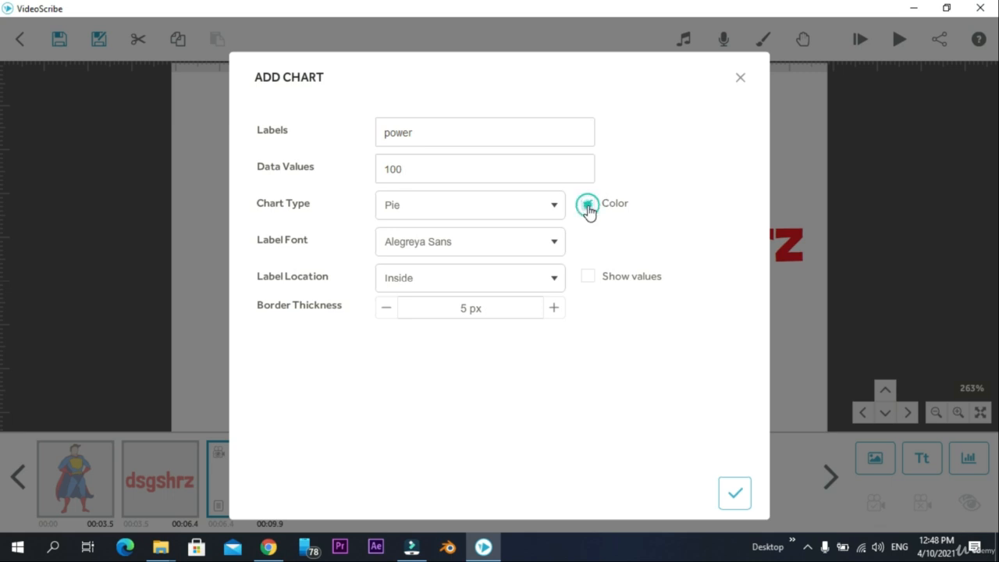
click(738, 494)
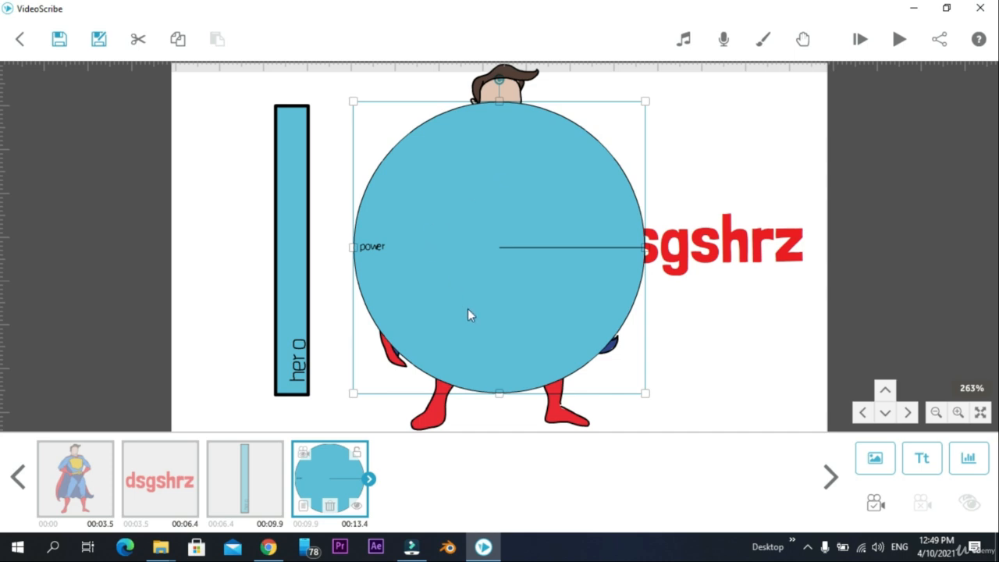
Shrink the pie chart to about half size and arrange it to the right of the superhero, with the red text below it.
drag(646, 103, 568, 198)
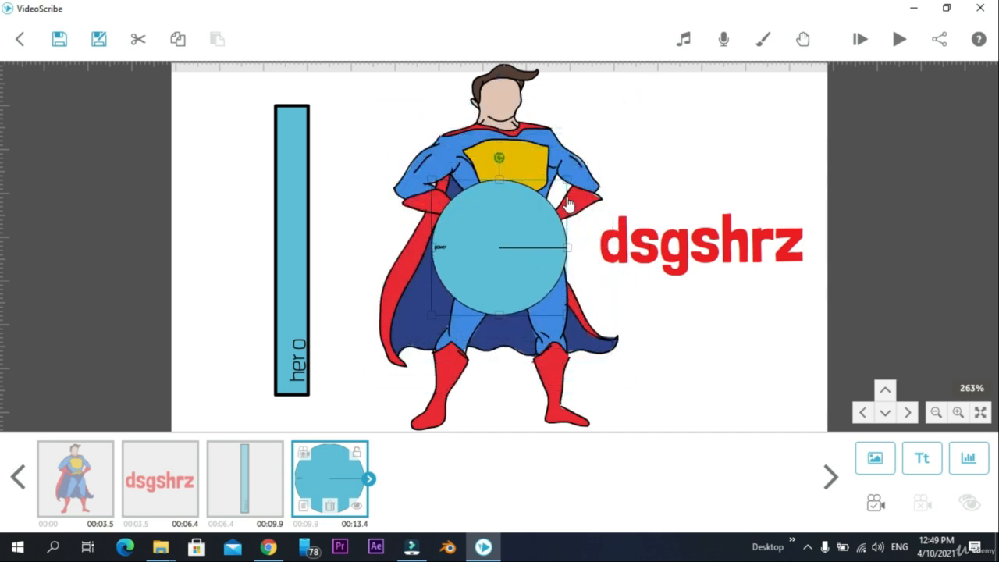
drag(491, 262, 701, 164)
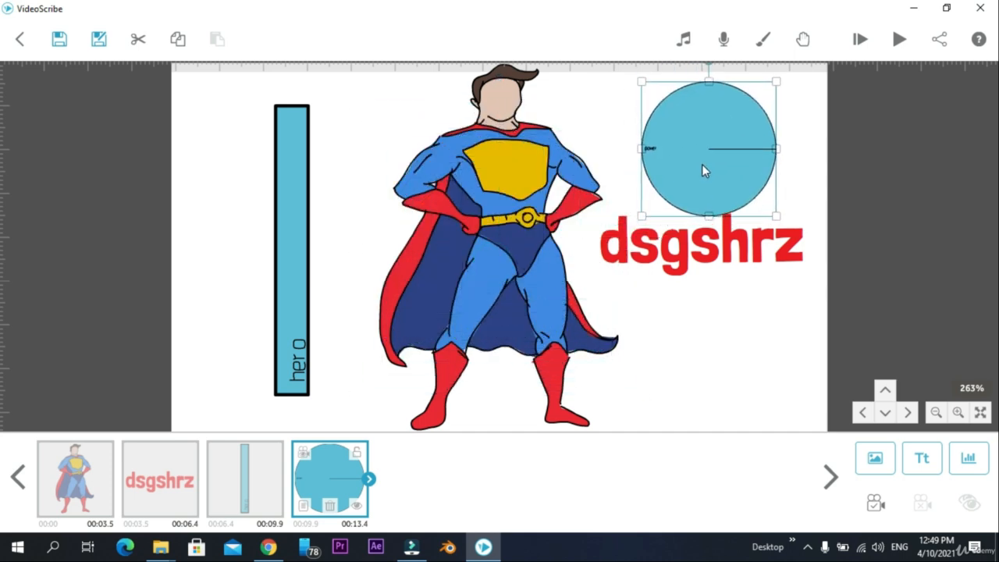
drag(693, 269, 706, 340)
drag(718, 188, 723, 231)
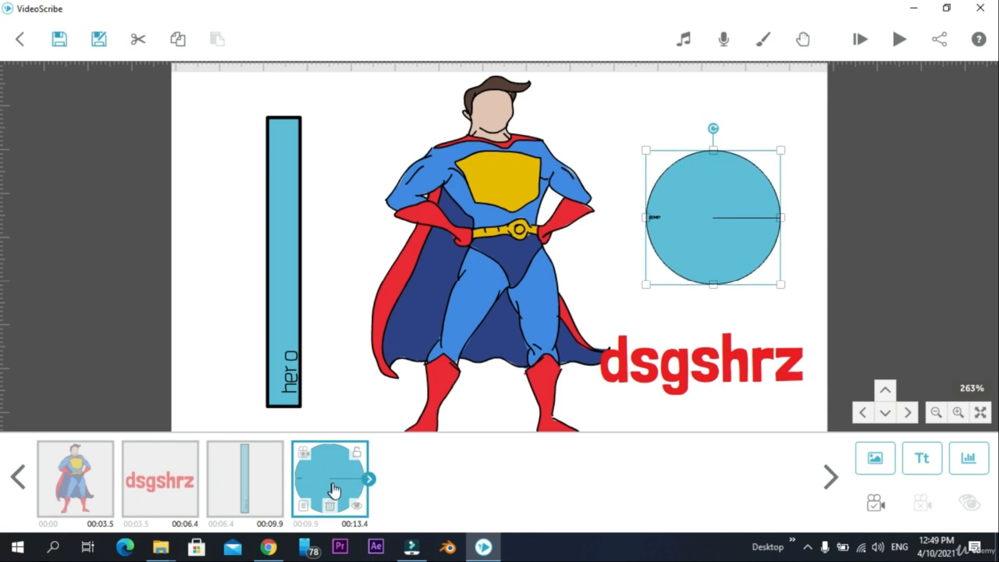
Reorder the timeline so that the red text element comes after the bar chart.
click(74, 487)
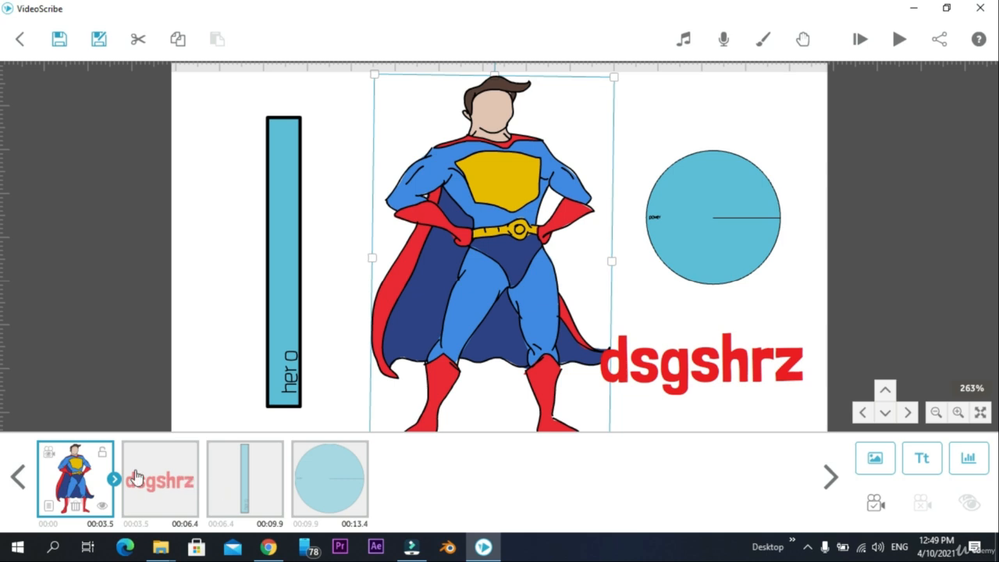
drag(136, 477, 227, 480)
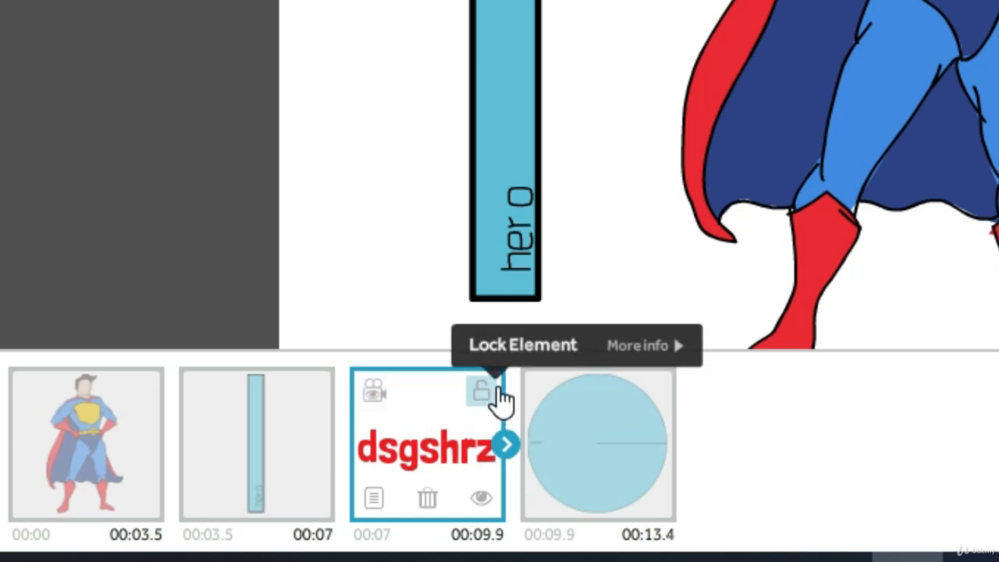
Lock the red text element in the timeline and unlock it again.
click(480, 390)
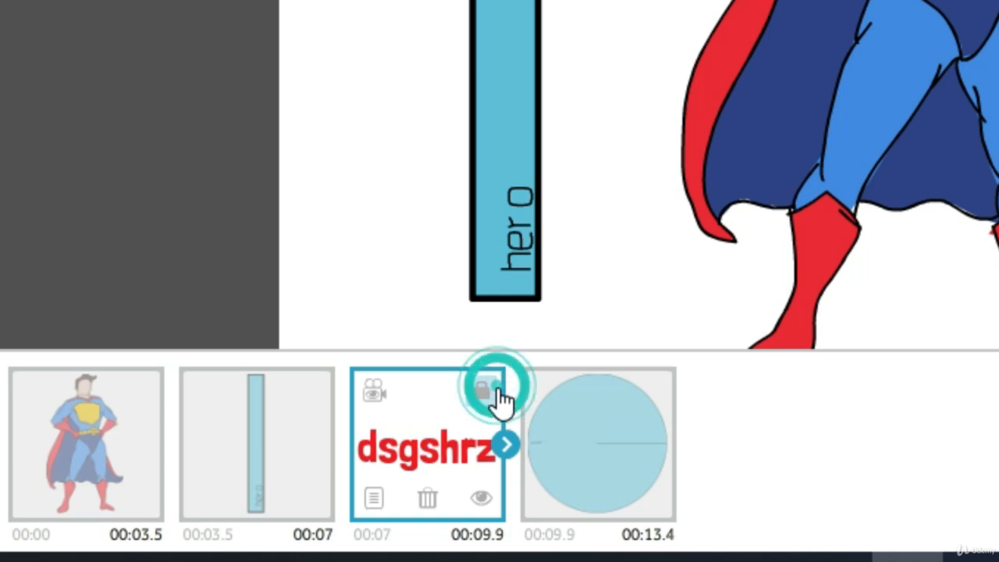
click(269, 423)
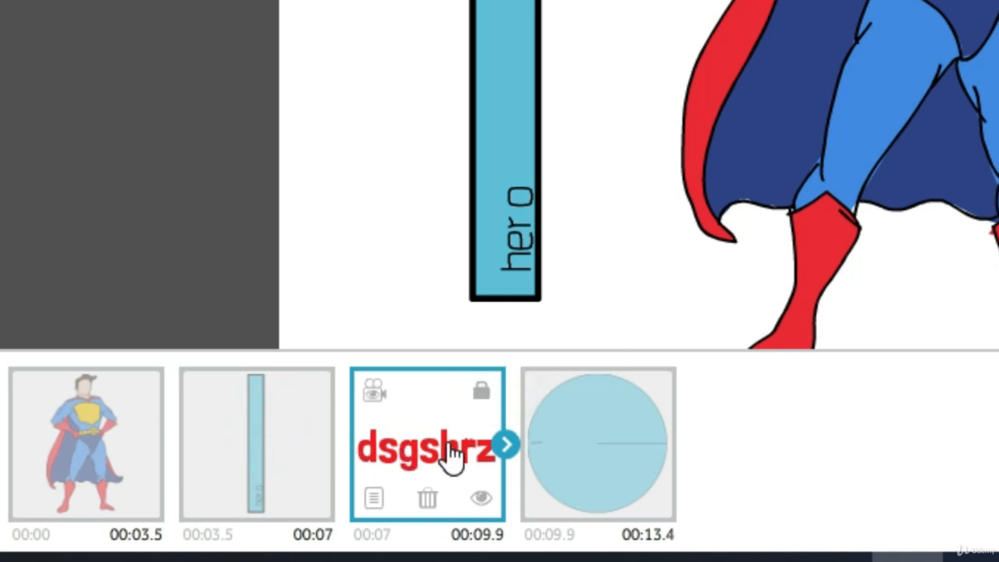
click(435, 423)
click(481, 394)
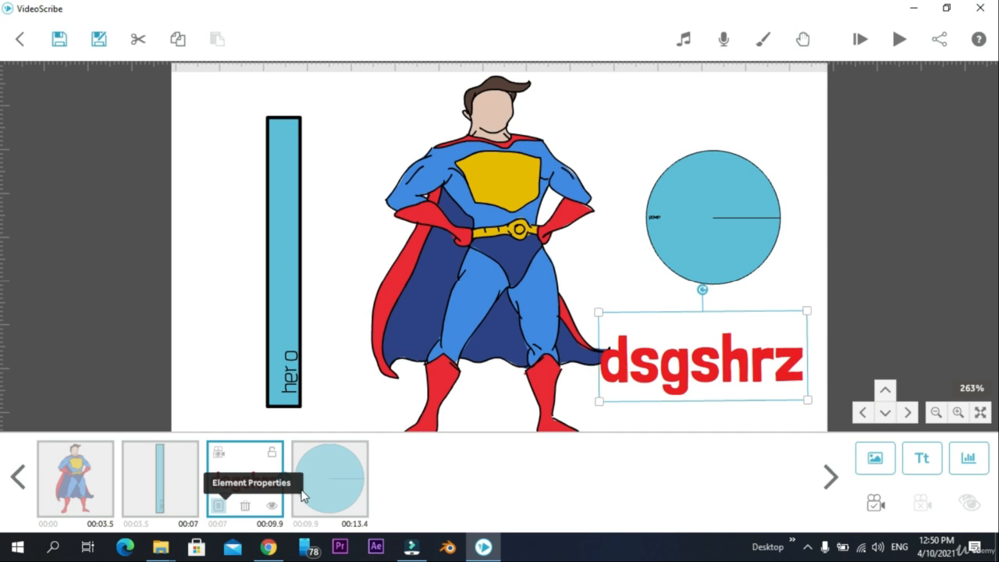
In the red text's properties, try the Move In and Fade In animations, return to Draw, and toggle the reverse draw direction.
click(377, 506)
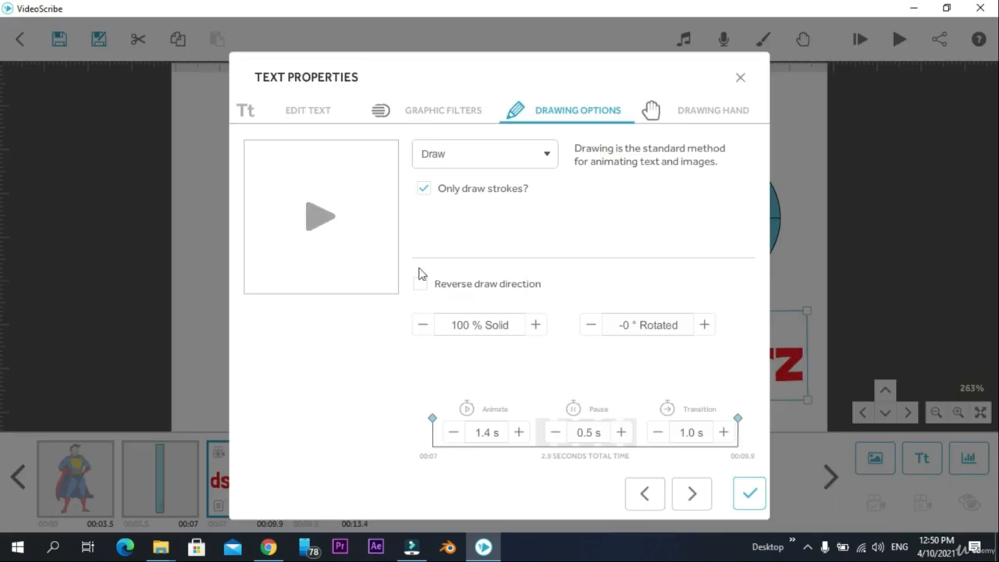
click(477, 159)
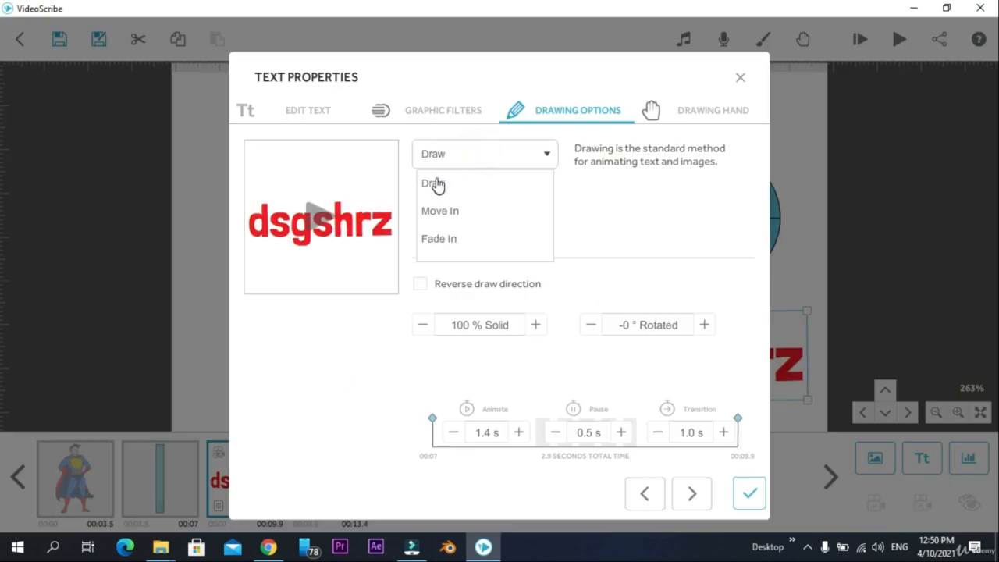
click(427, 224)
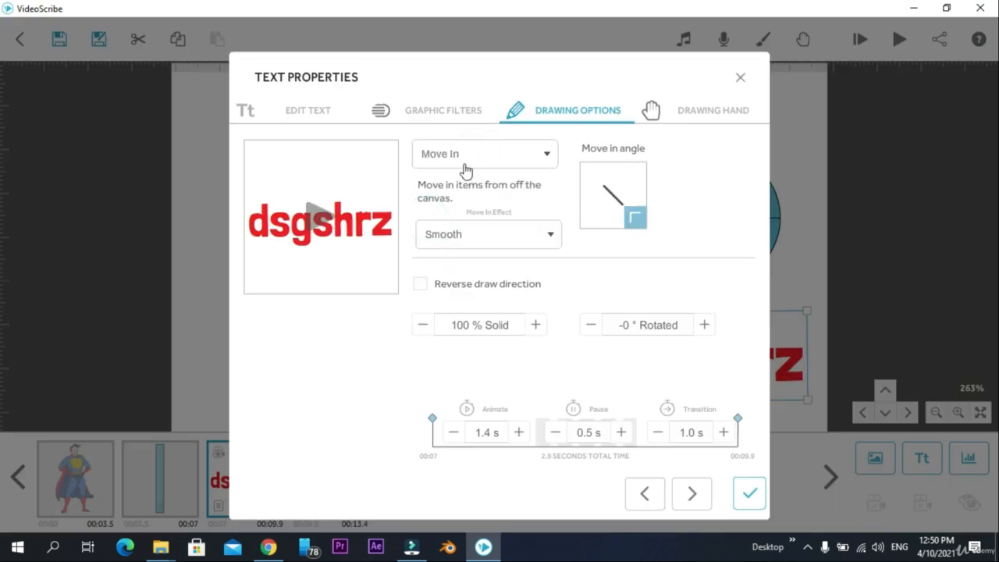
click(464, 157)
click(454, 242)
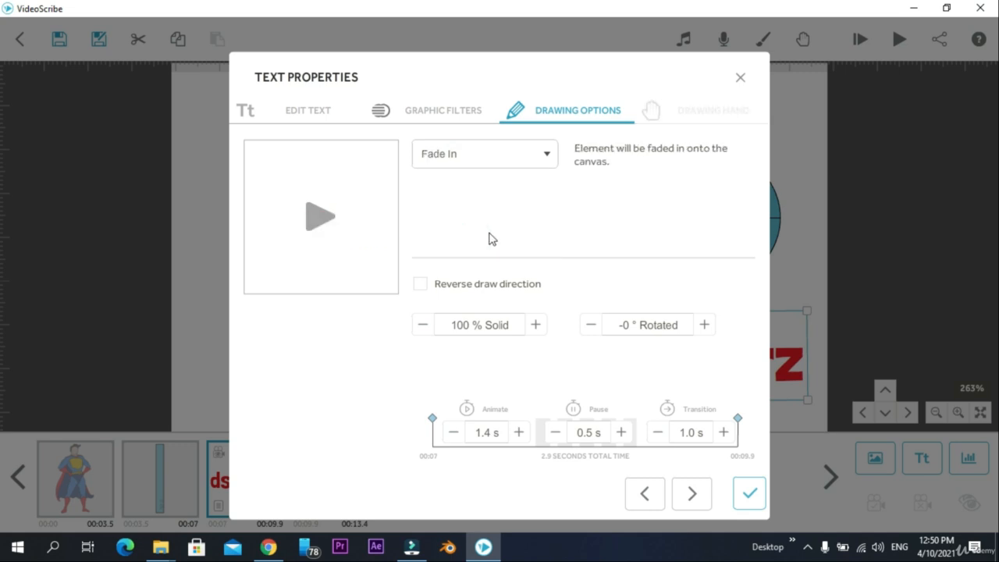
click(456, 159)
click(439, 194)
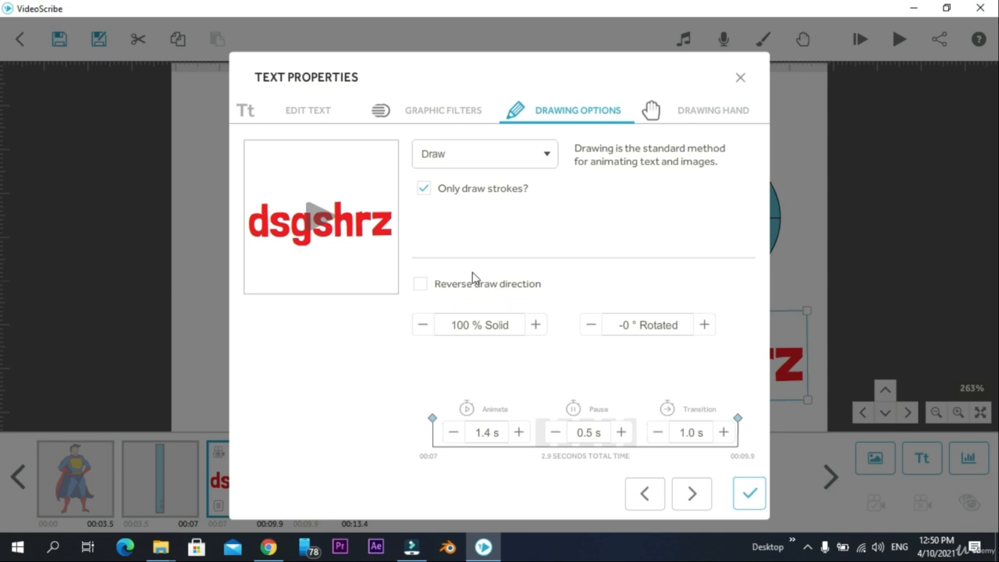
click(421, 286)
Replace the wording of the red text element with "superman".
click(250, 117)
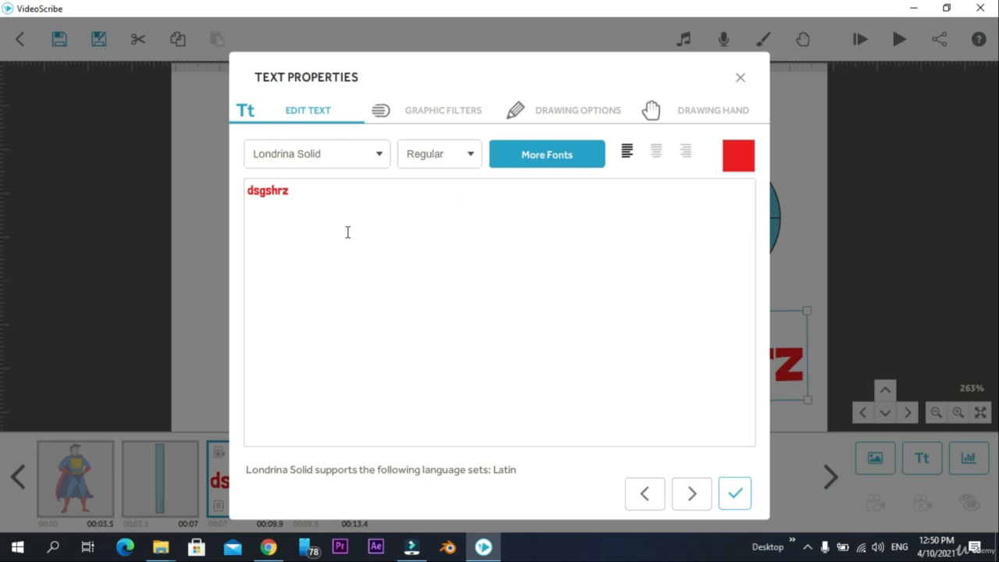
click(299, 196)
key(ctrl+a)
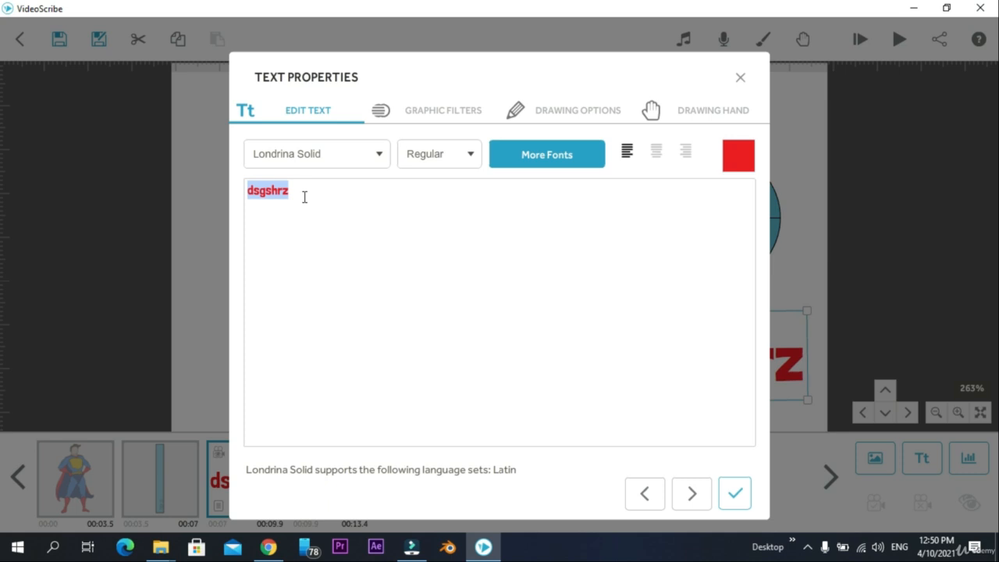
key(BackSpace)
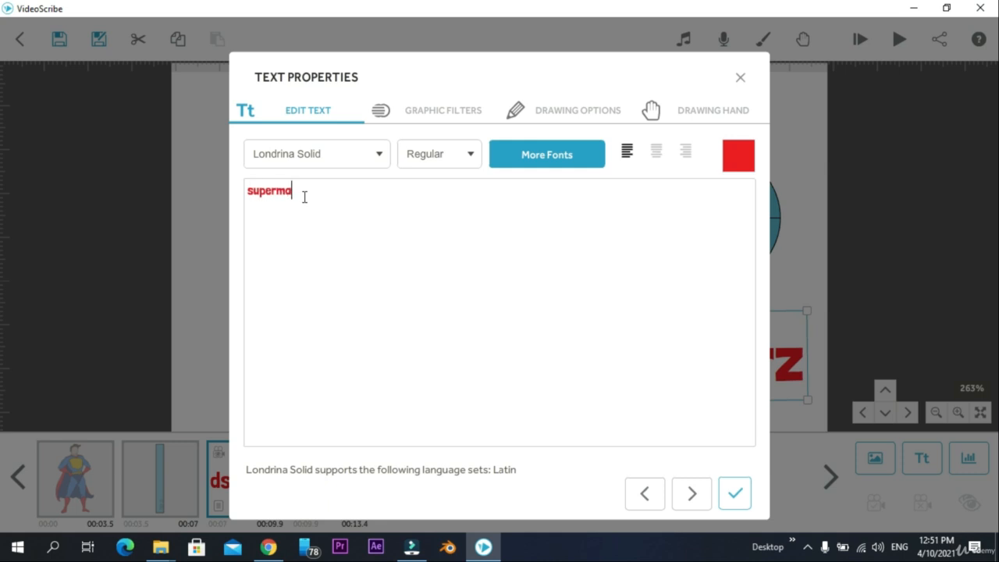
Set the "superman" text's font to Rajdhani and its colour to blue #4ca3cb.
click(461, 156)
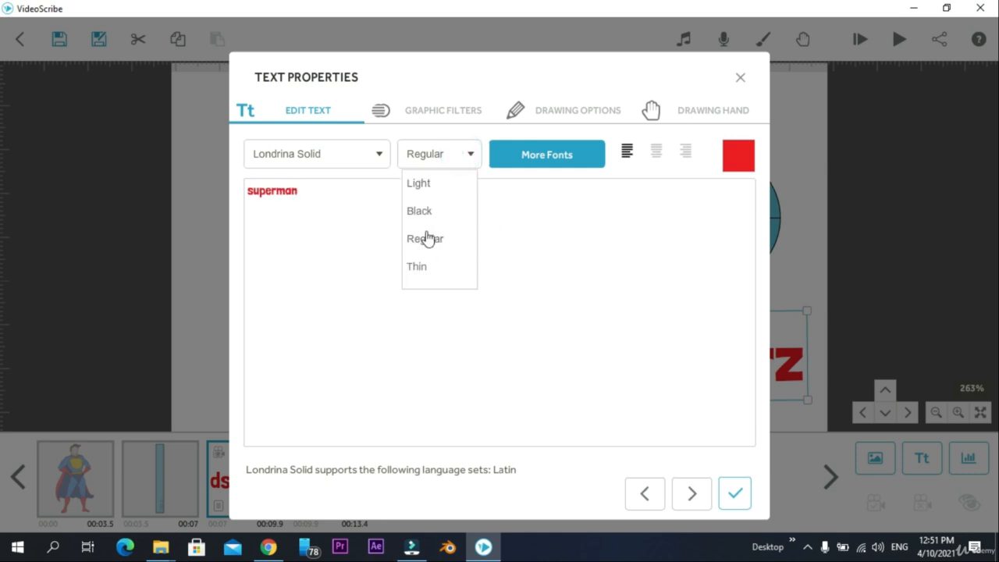
click(346, 169)
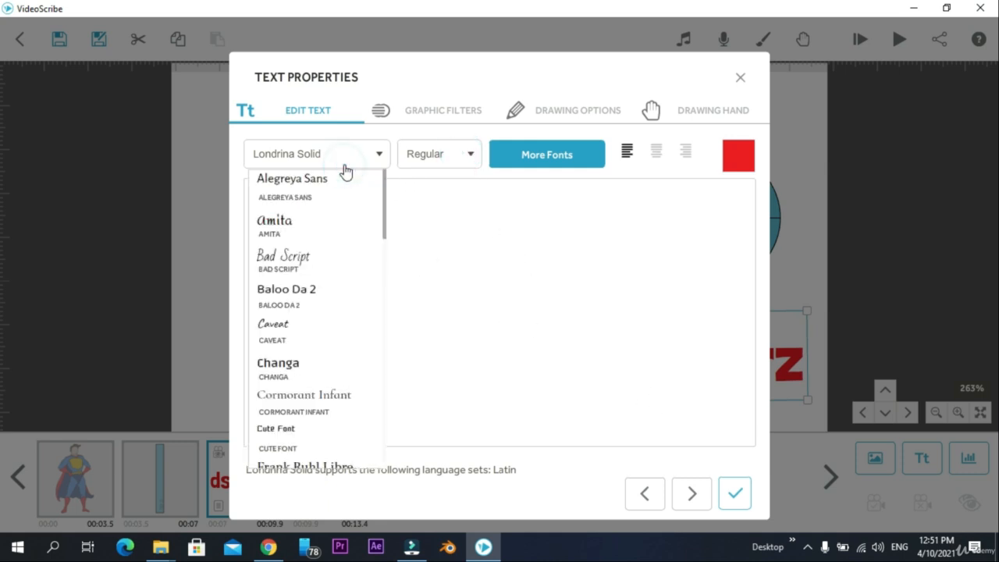
click(733, 165)
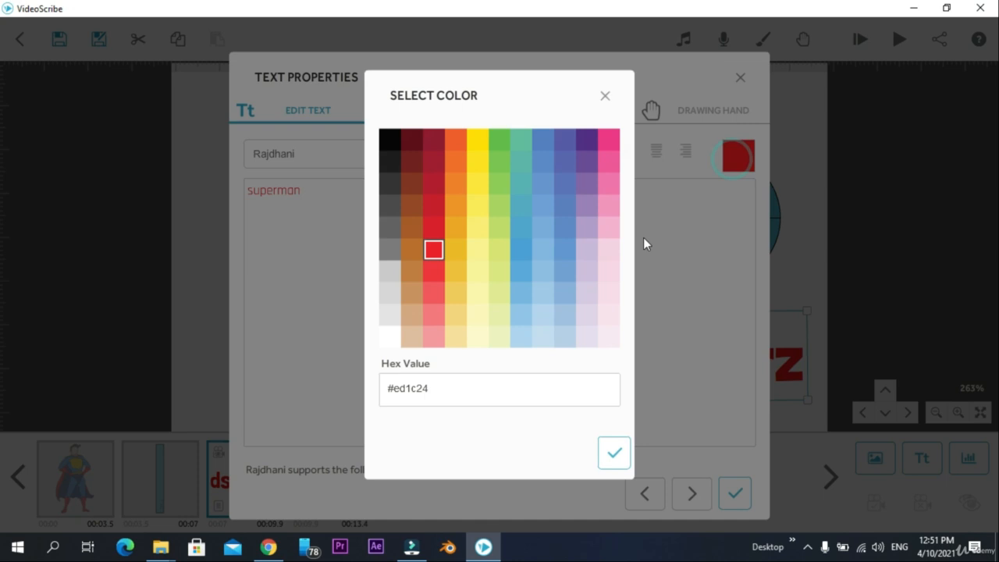
click(521, 236)
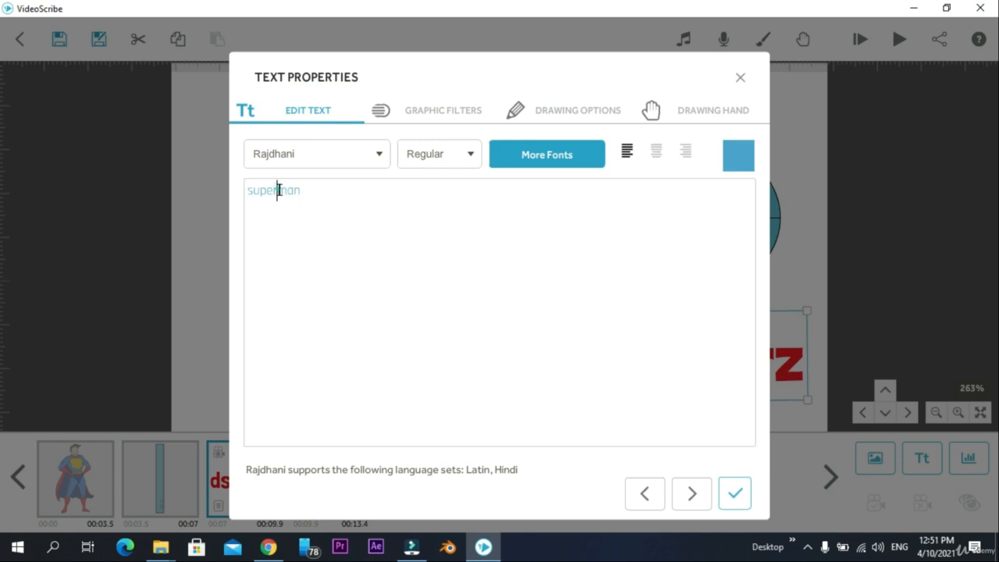
Recolour the letters "man" red (#d91b26) and set the font weight to SemiBold.
drag(278, 191, 351, 194)
click(746, 166)
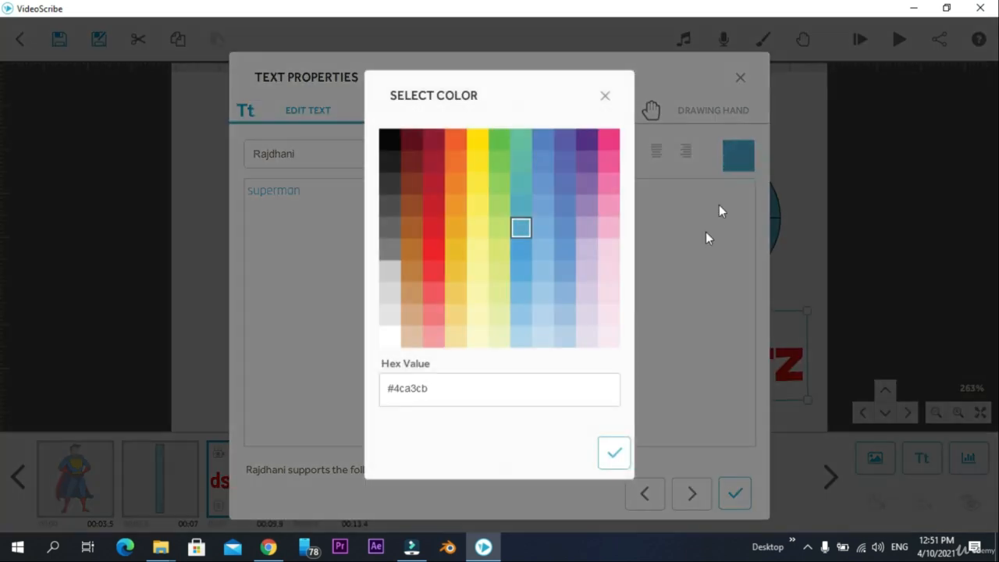
click(431, 233)
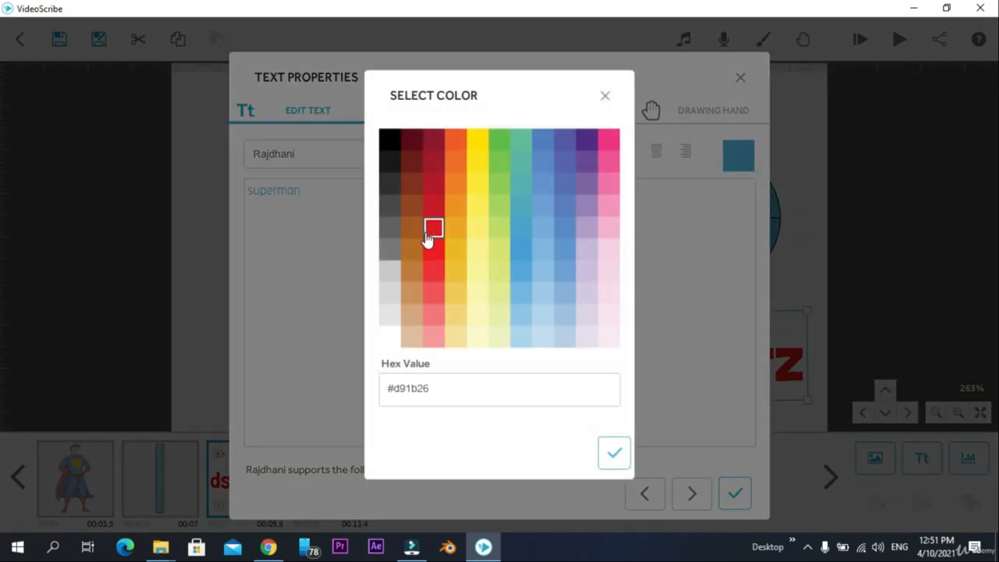
click(613, 451)
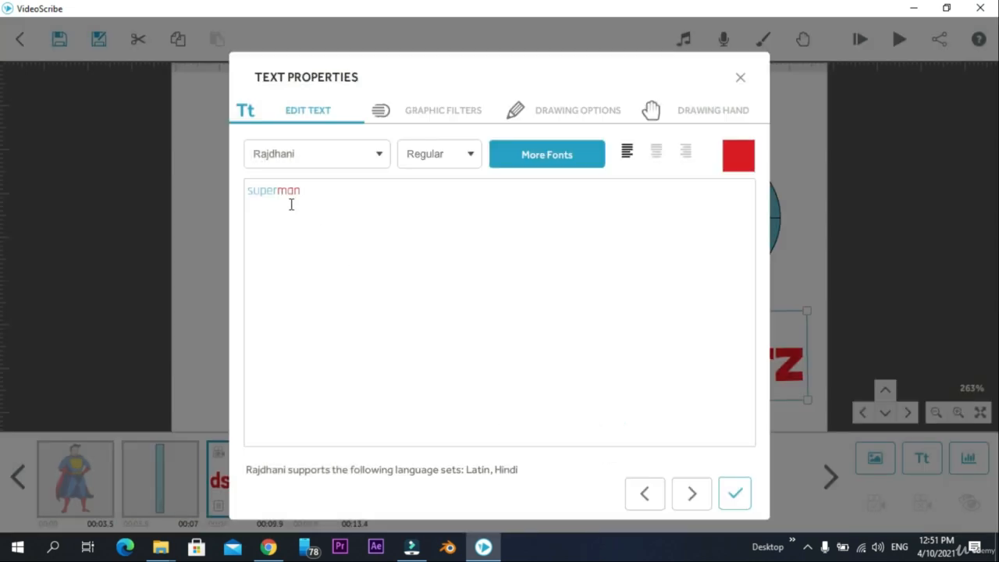
click(434, 154)
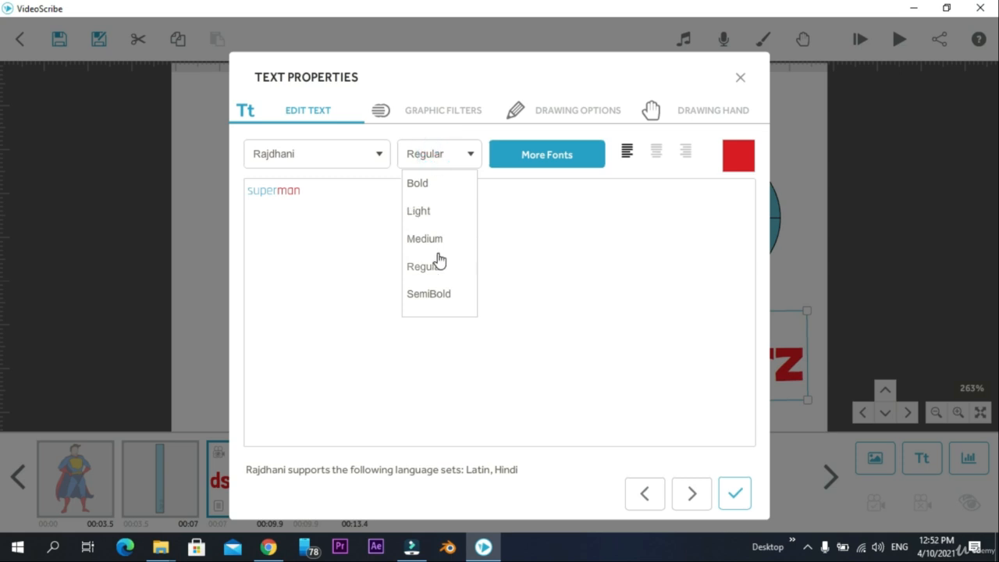
click(431, 294)
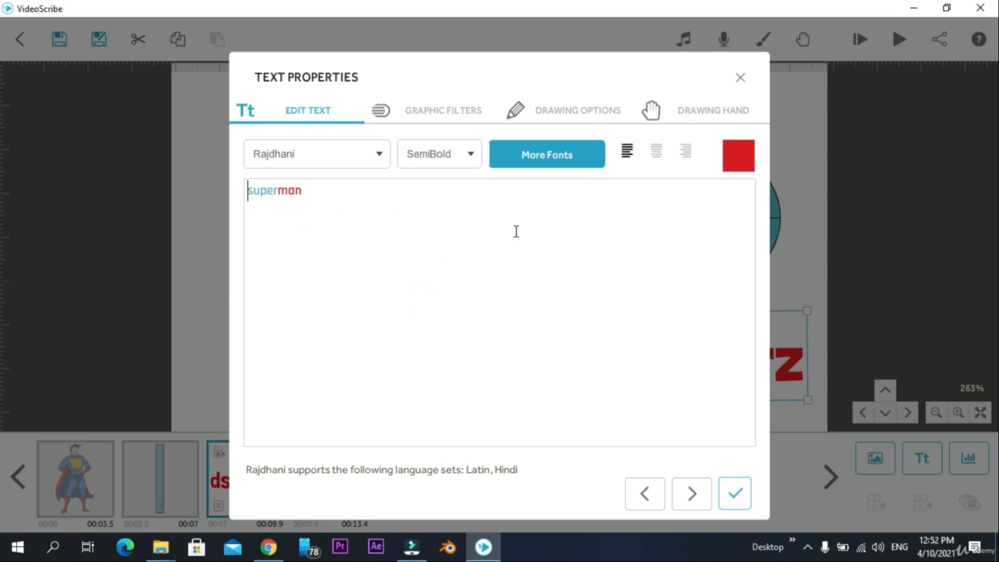
Examine the text's graphic filters and browse the available drawing hand sets and their hands.
click(453, 112)
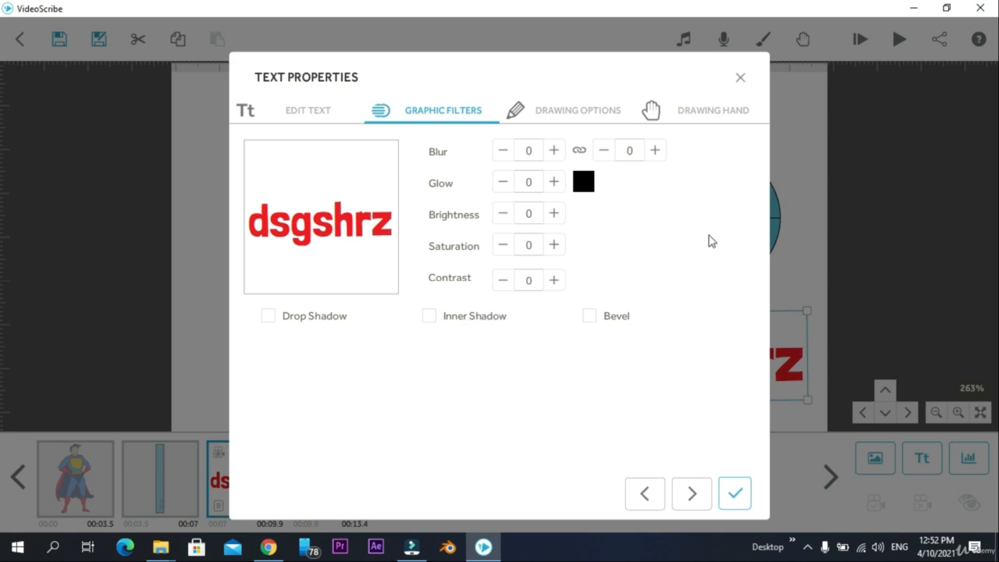
click(697, 110)
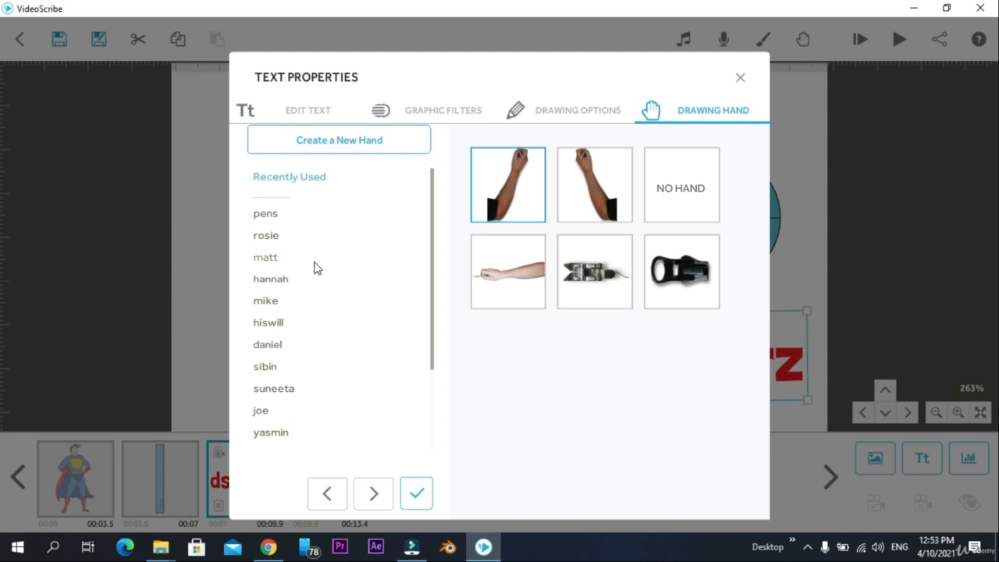
click(267, 214)
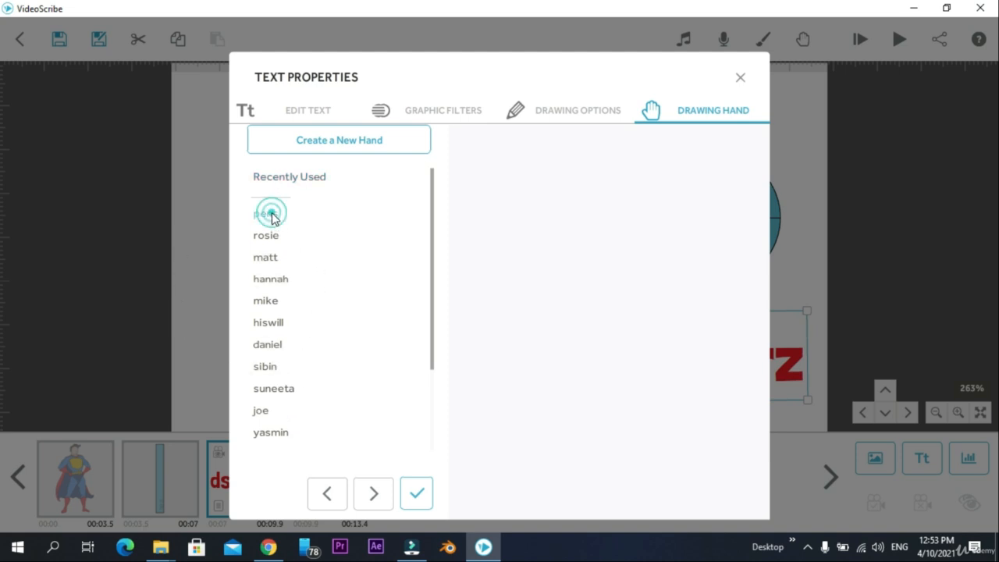
click(277, 237)
click(276, 262)
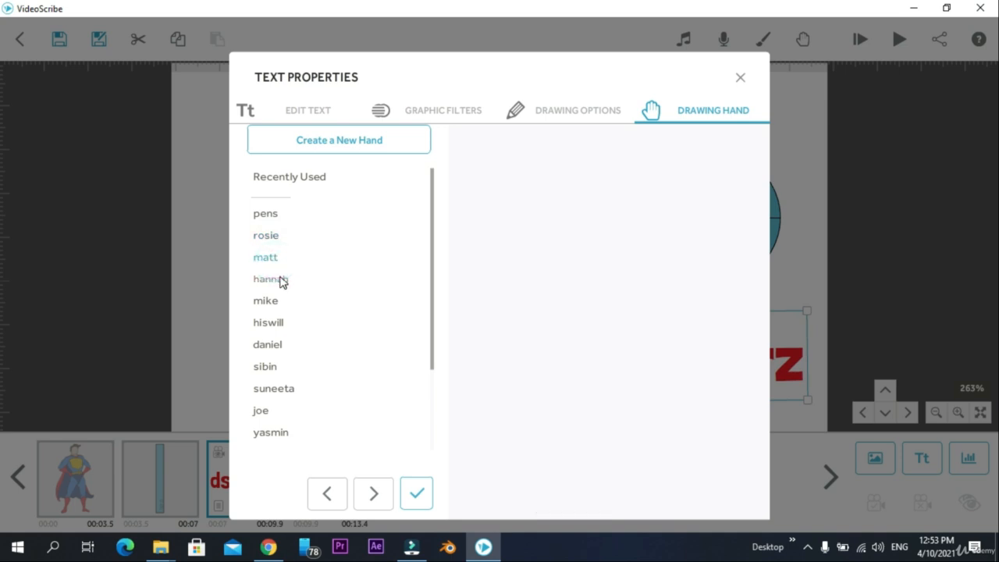
click(274, 280)
click(267, 302)
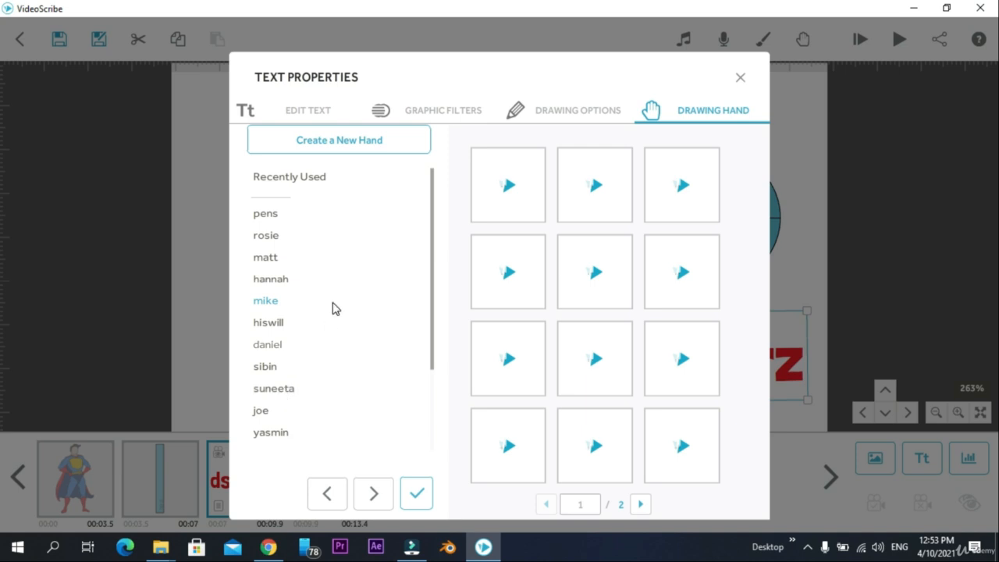
scroll(333, 307, down, 3)
scroll(325, 328, down, 2)
click(266, 346)
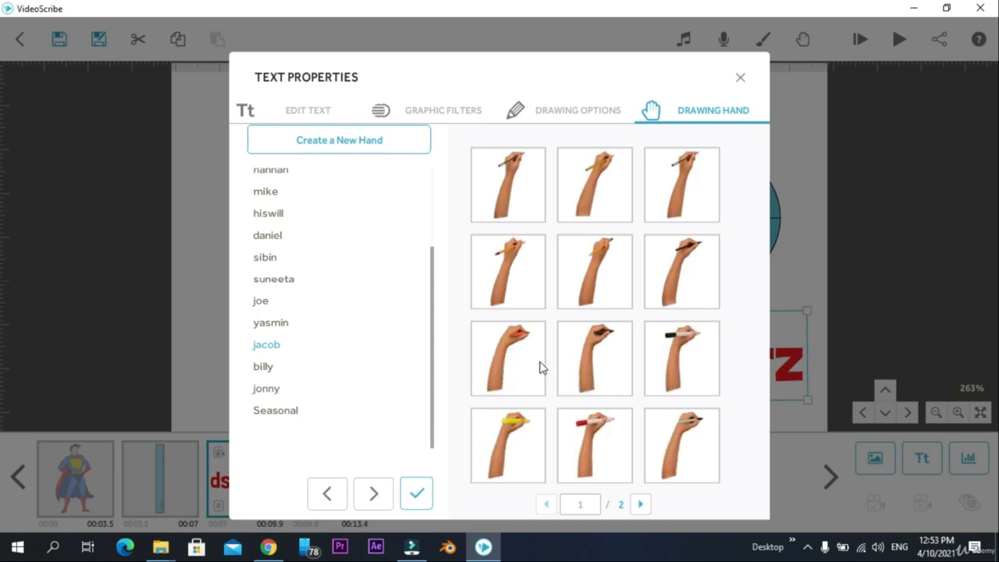
scroll(555, 348, down, 1)
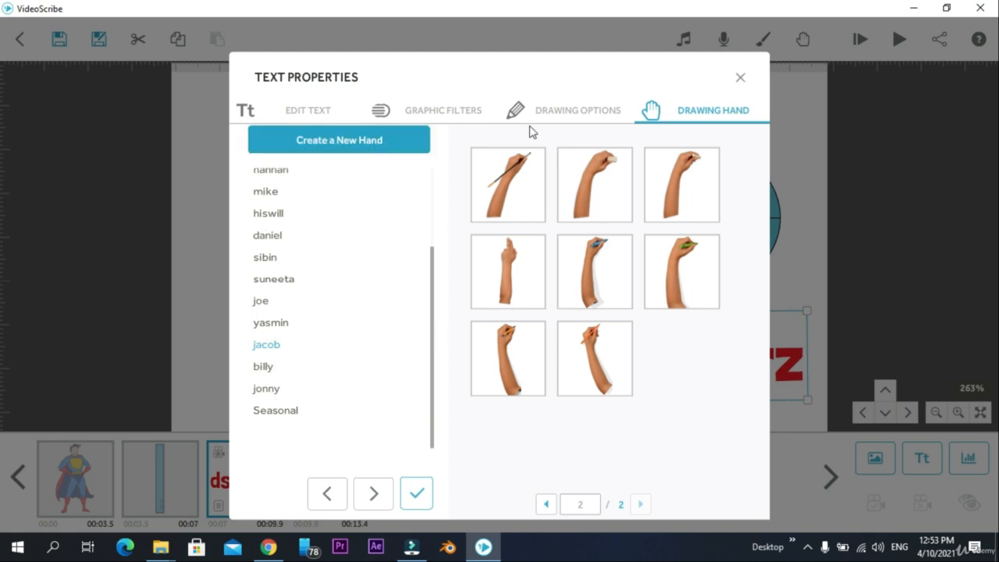
Examine the options for creating a custom drawing hand and look through the list of hand sets.
click(408, 138)
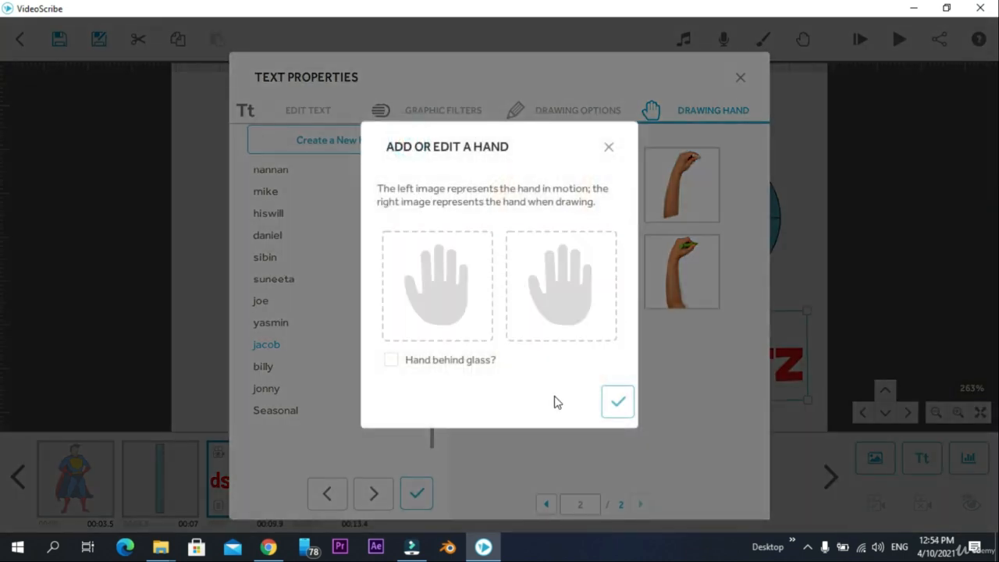
click(610, 148)
scroll(308, 323, up, 2)
scroll(311, 323, down, 2)
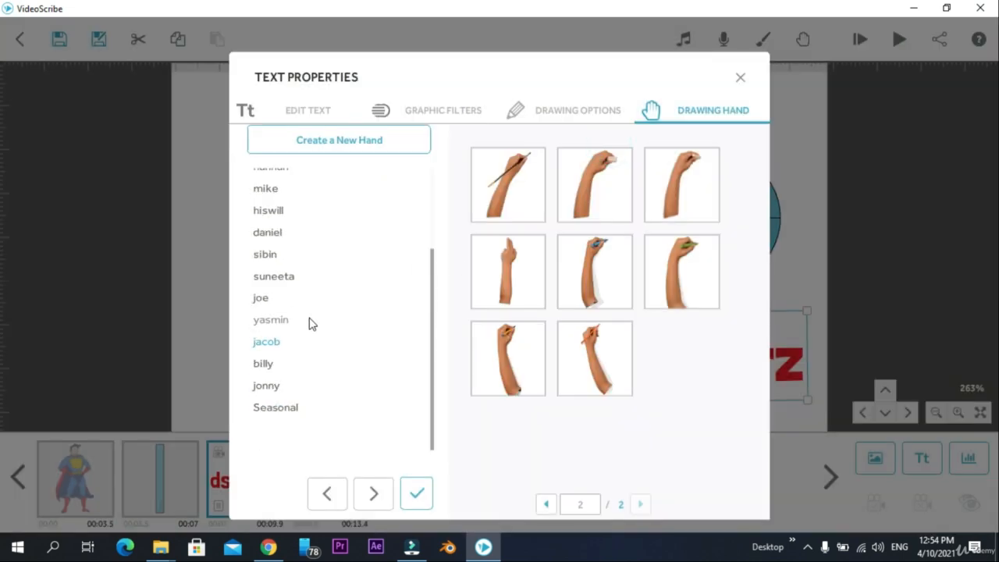
scroll(311, 323, up, 2)
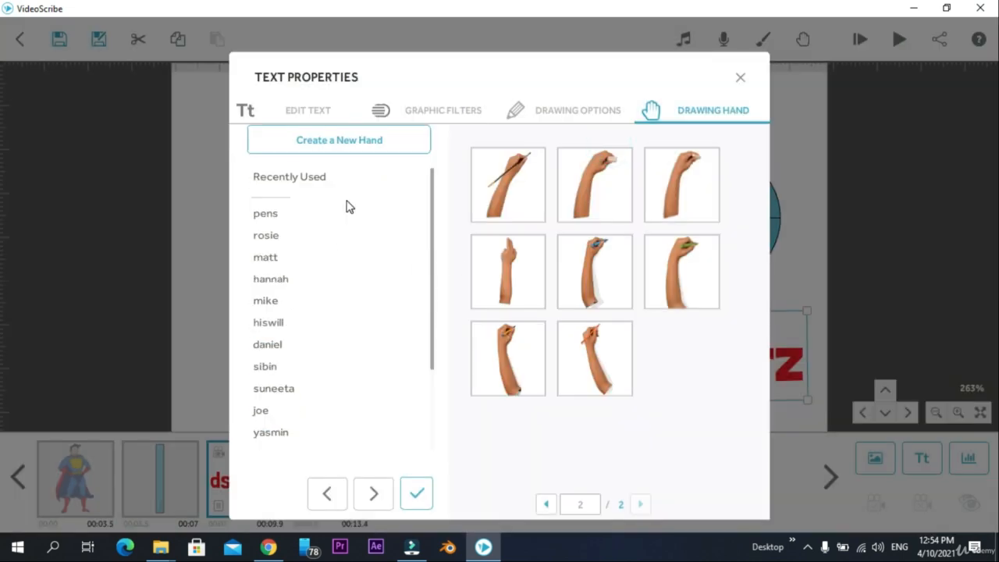
Preview and accept the rosie hand holding the white marker with the red cap, and close the text properties without applying.
click(265, 235)
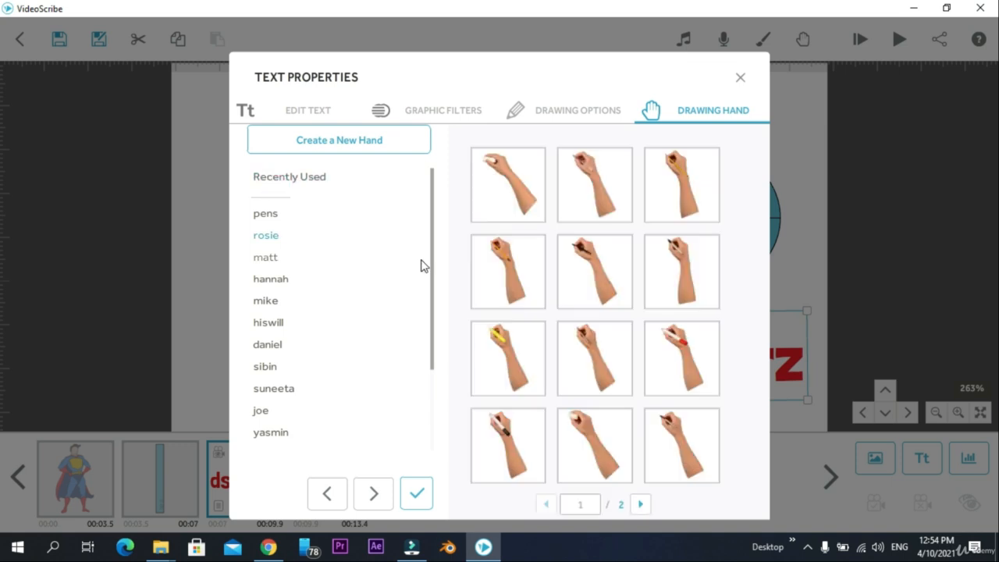
click(674, 346)
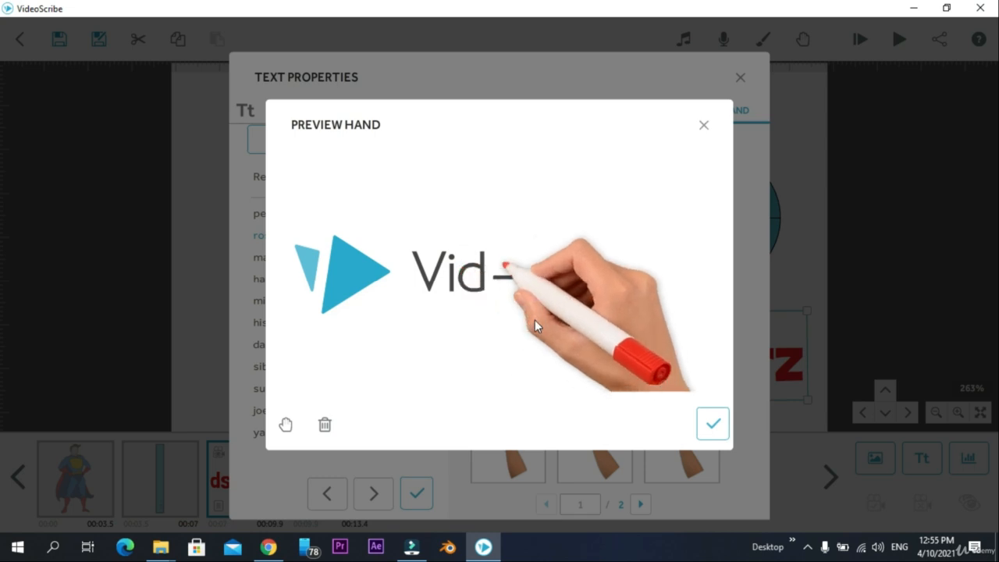
click(706, 423)
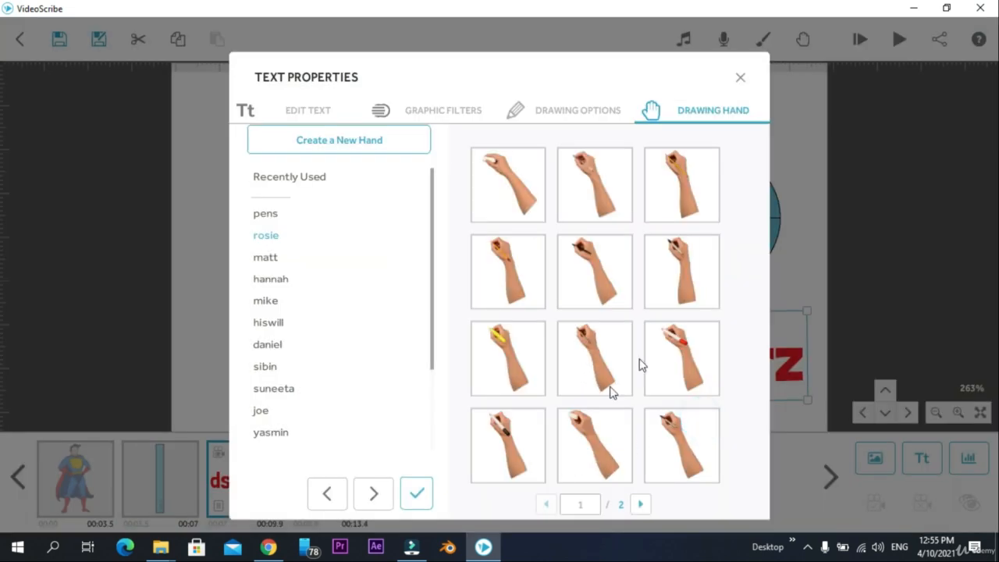
click(741, 76)
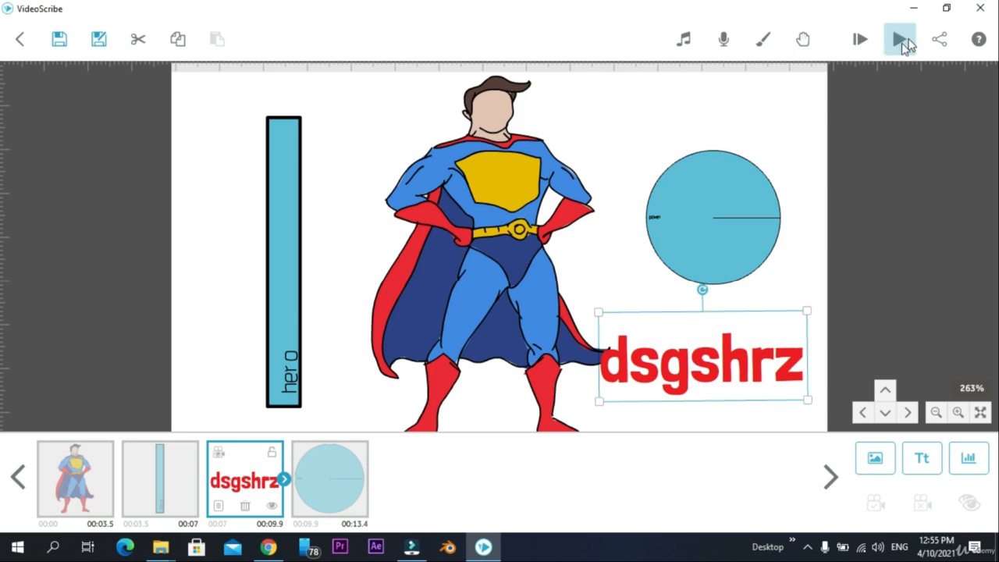
Preview the whole scribe from its first element.
click(862, 40)
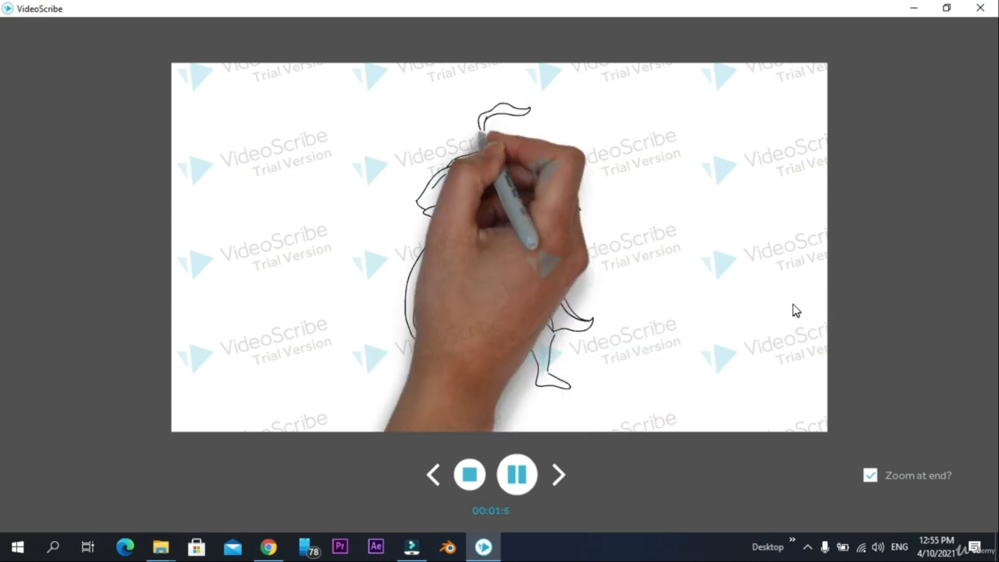
Close the running preview and replay the scribe from the text element and from its first element.
click(518, 474)
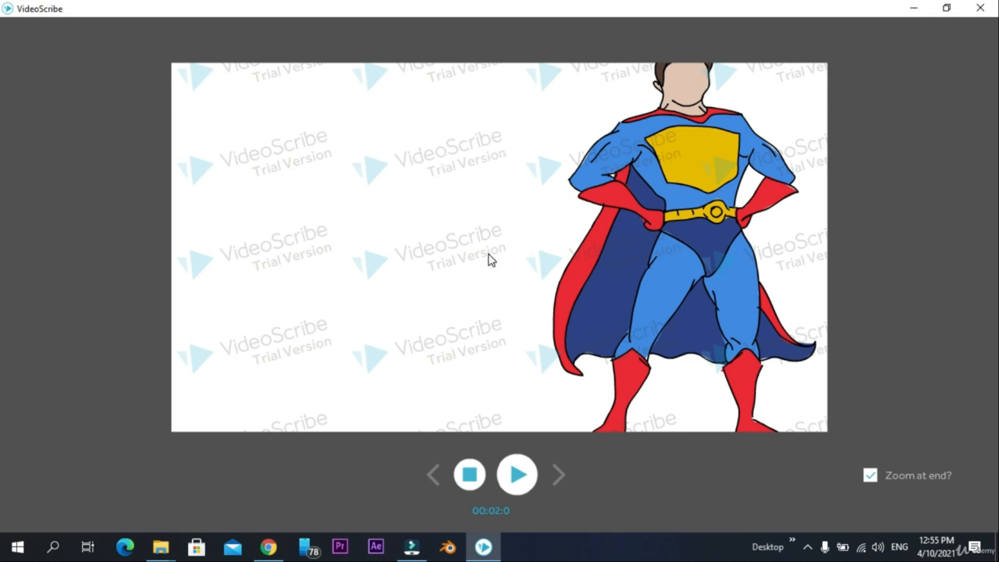
key(Escape)
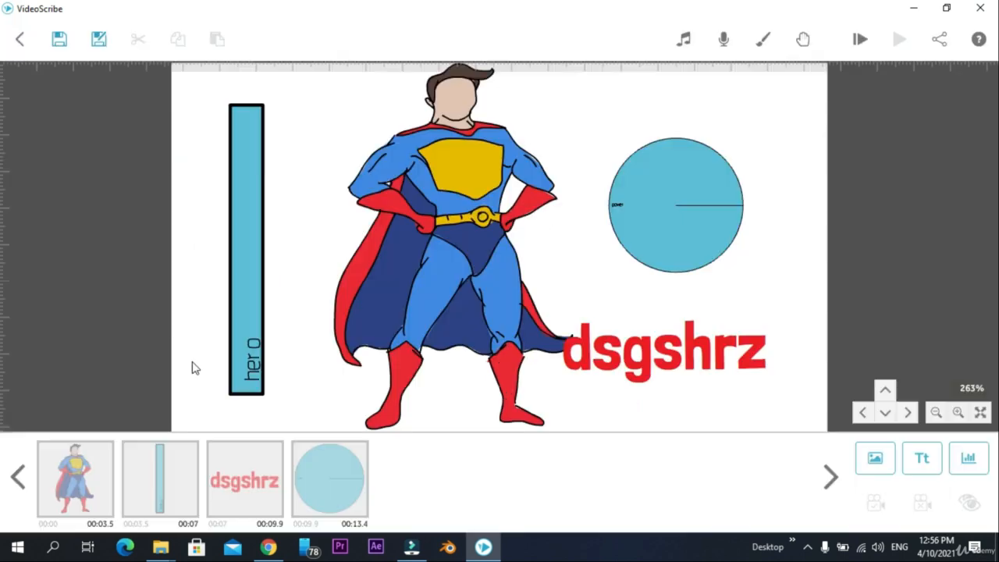
click(254, 479)
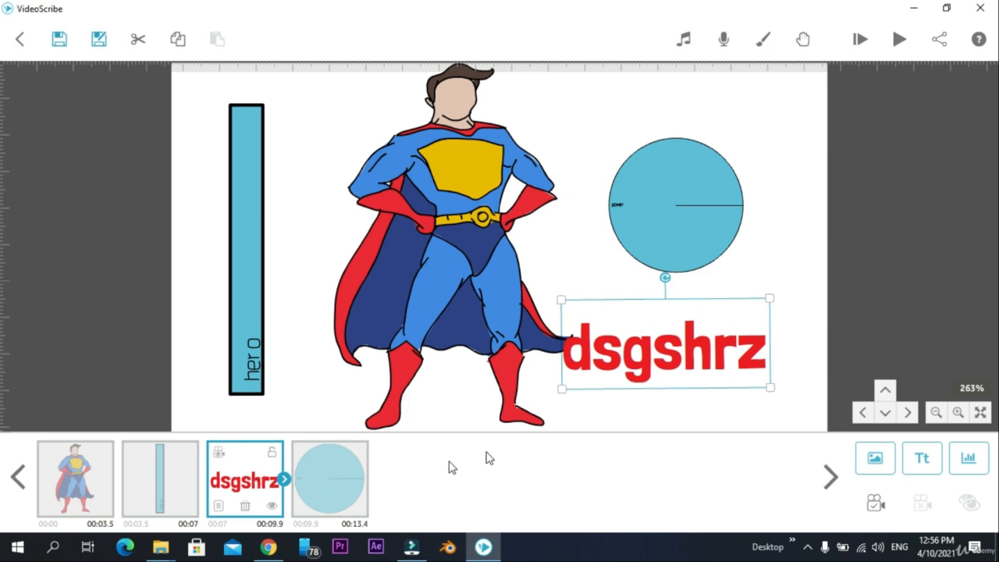
click(910, 49)
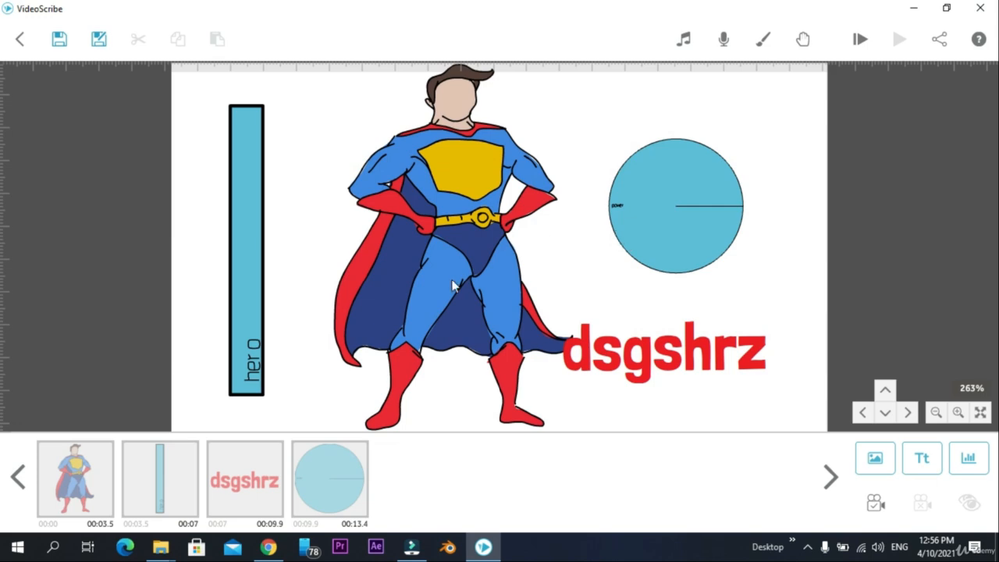
click(860, 39)
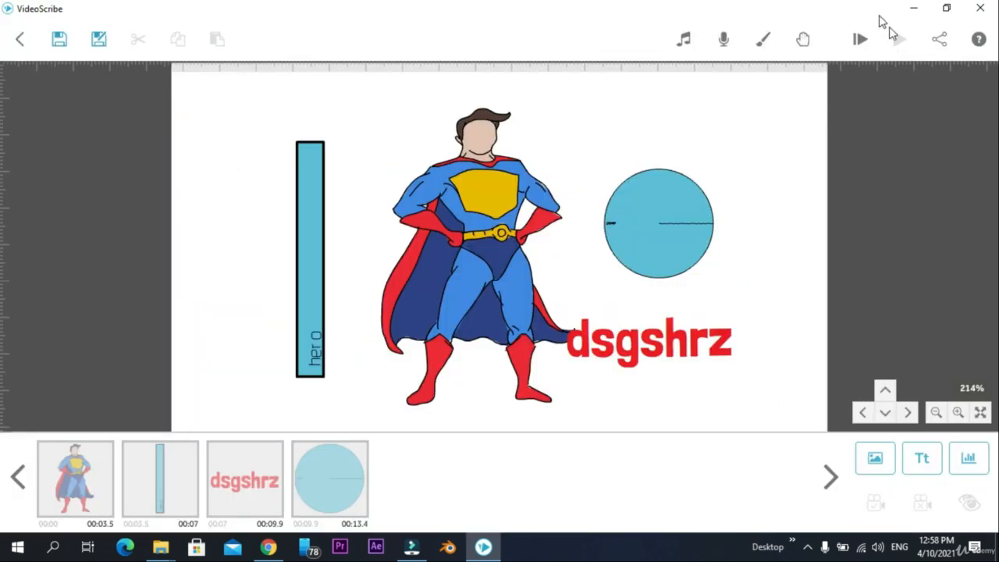
click(861, 41)
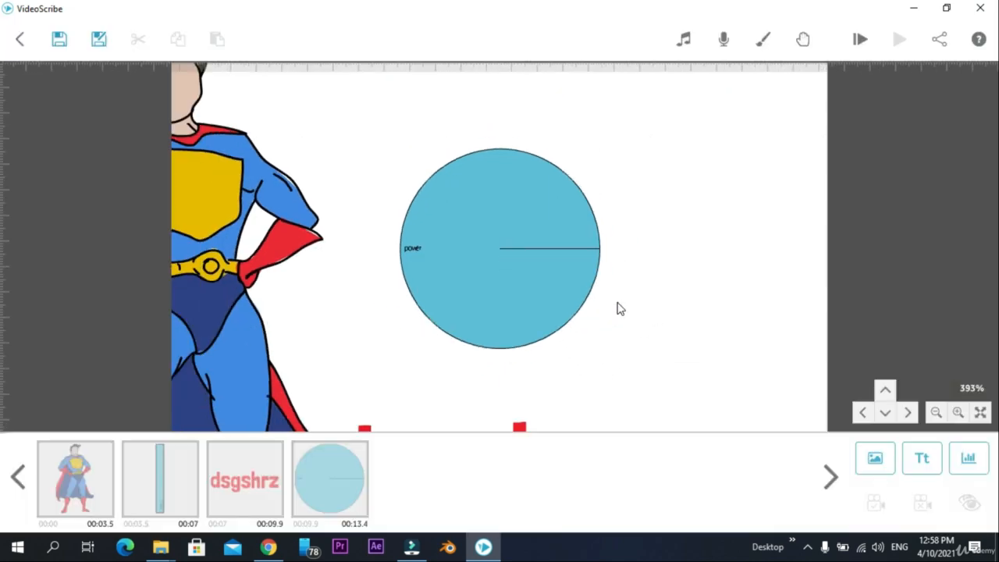
Set one wide view of all four elements as the camera position for the bar chart, superhero, pie chart and text, and preview the scribe.
drag(480, 263, 479, 288)
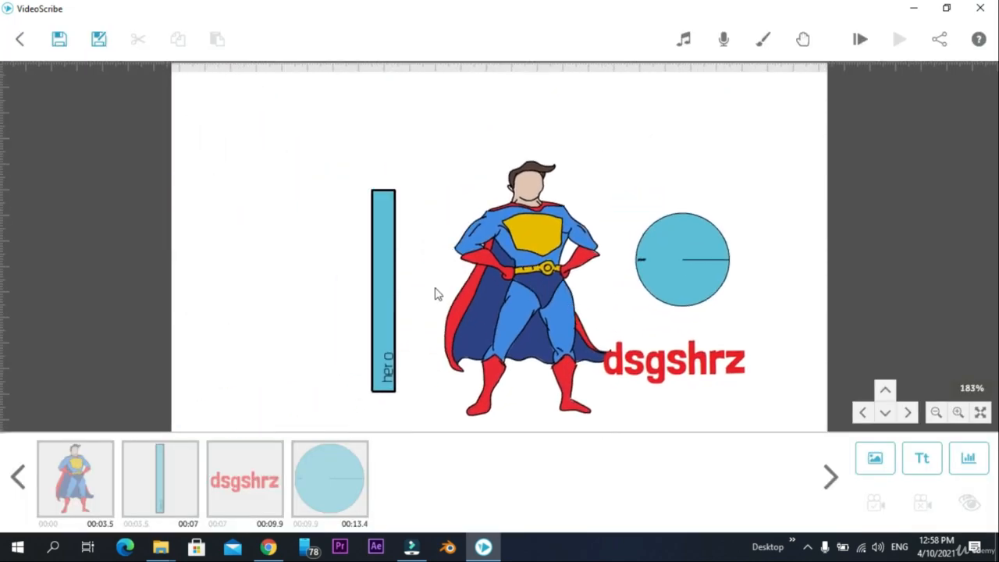
drag(448, 256, 400, 251)
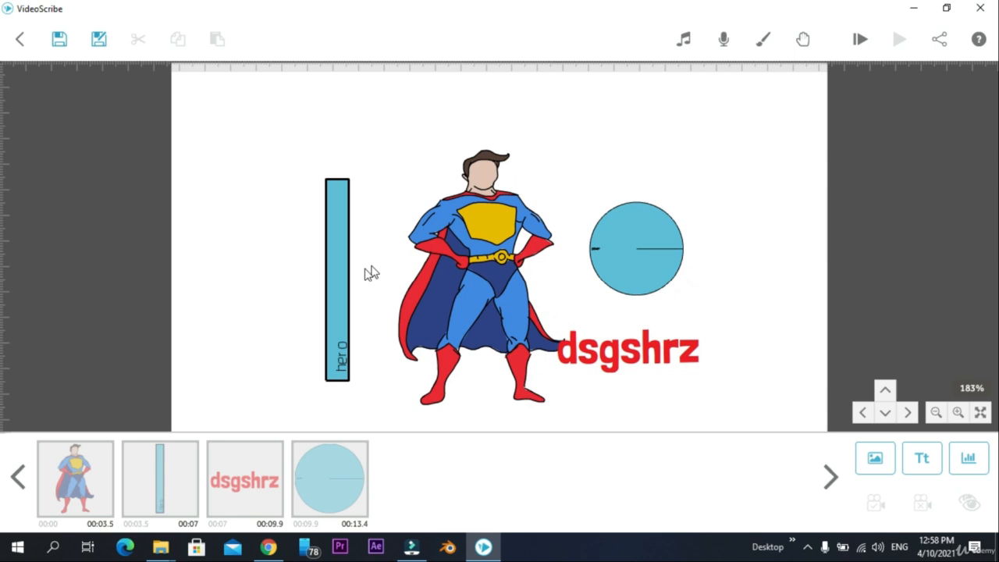
click(331, 306)
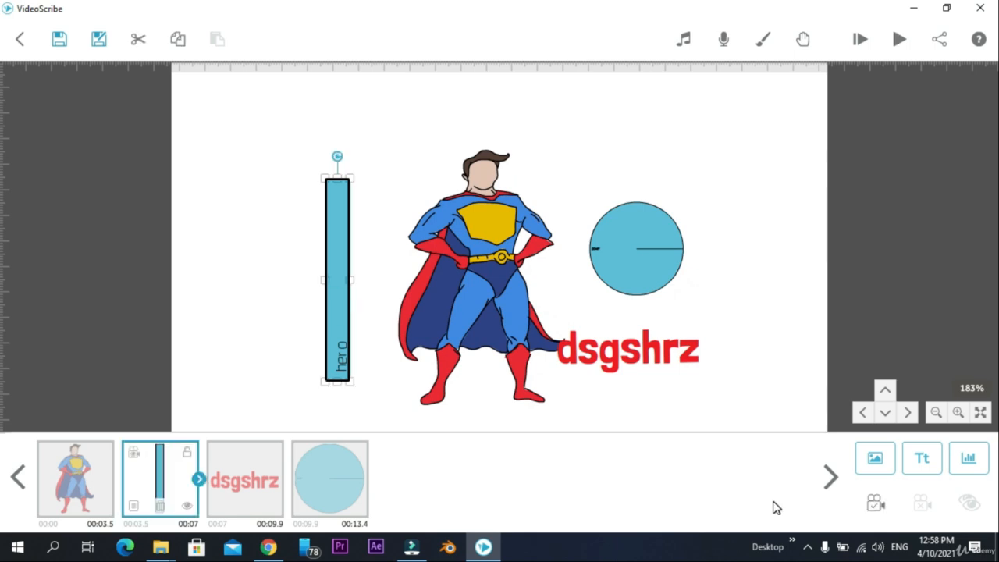
click(874, 506)
click(472, 291)
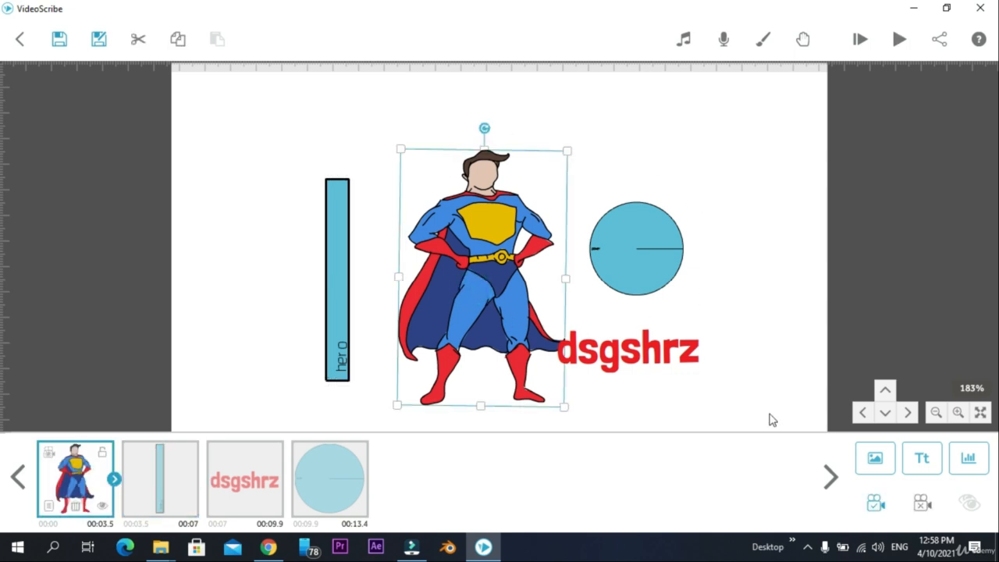
click(626, 247)
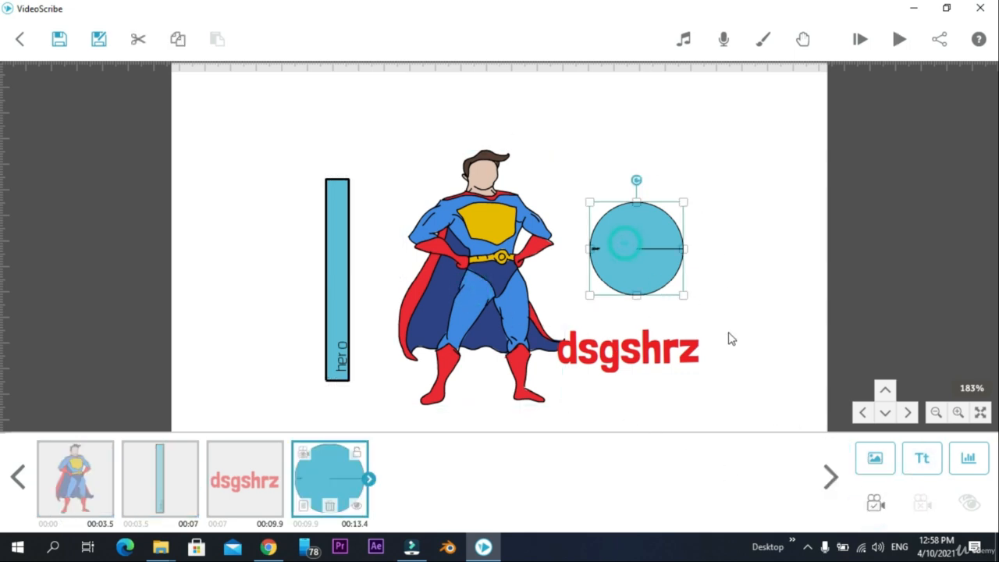
click(621, 356)
click(643, 357)
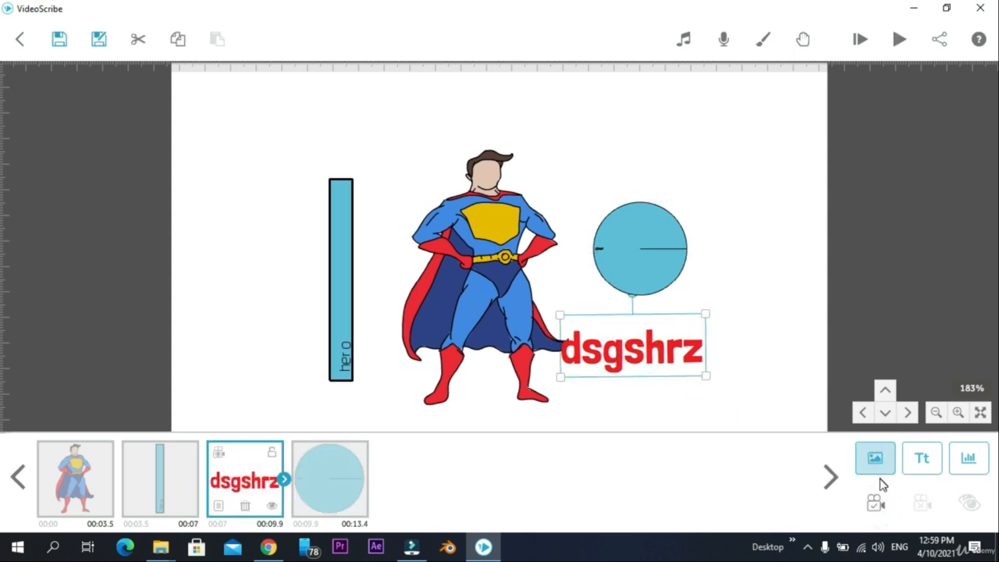
click(876, 509)
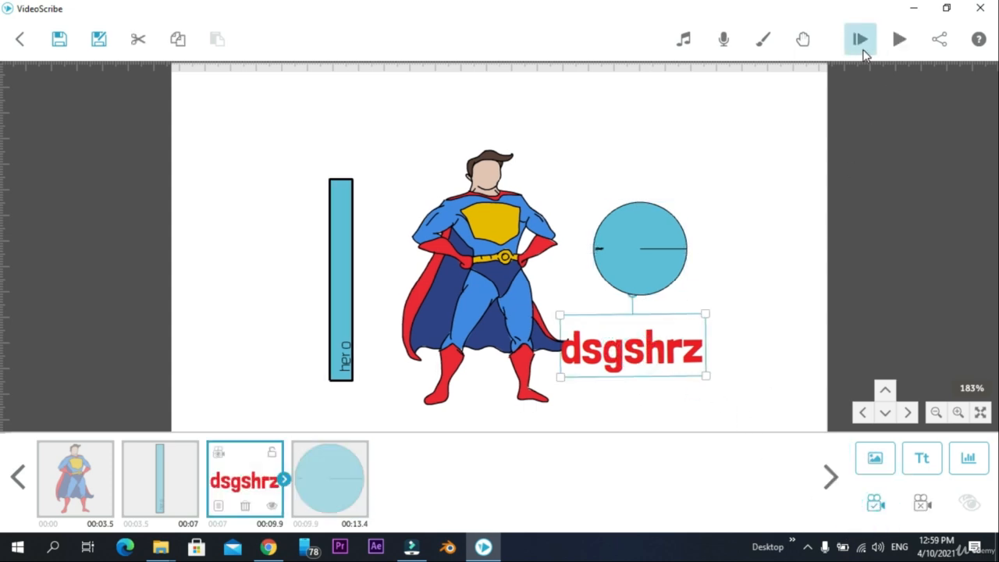
click(861, 40)
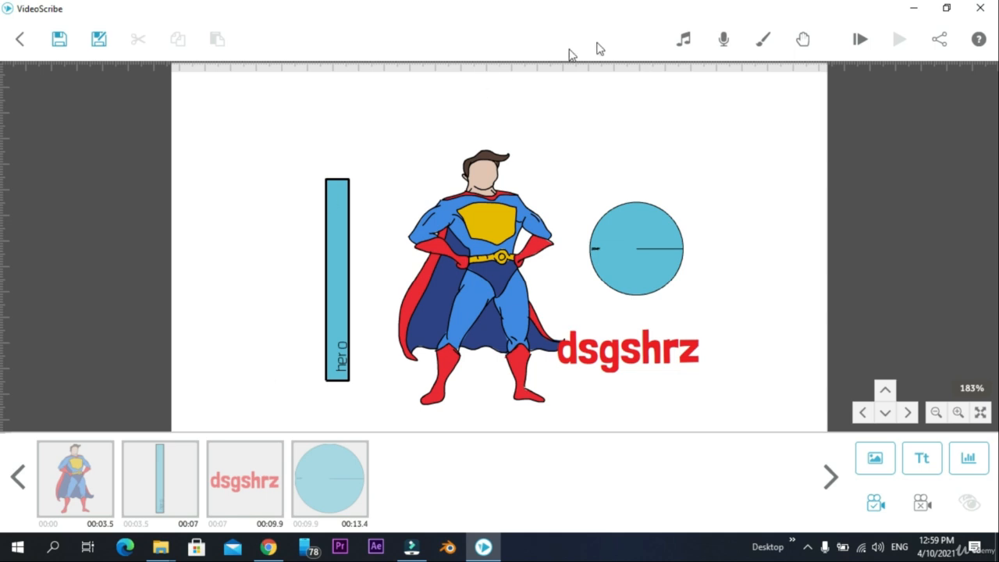
Start downloading the scribe as a video file and set its format to Windows WMV.
click(939, 39)
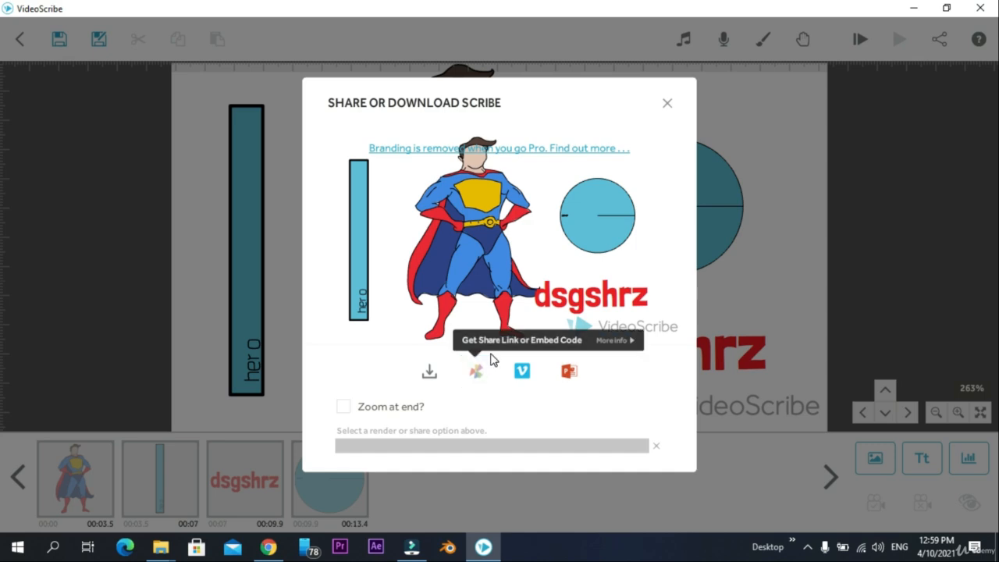
click(439, 378)
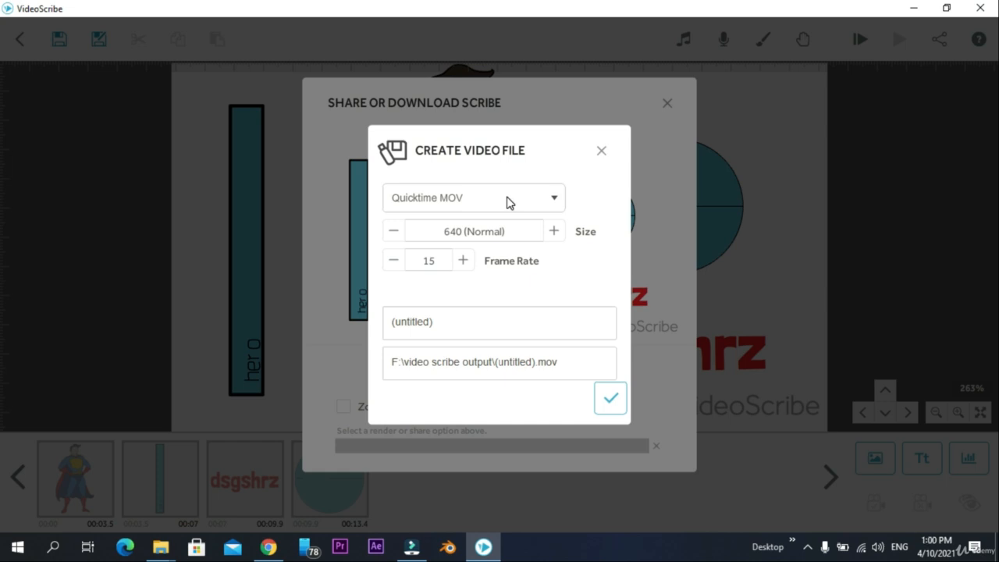
click(508, 199)
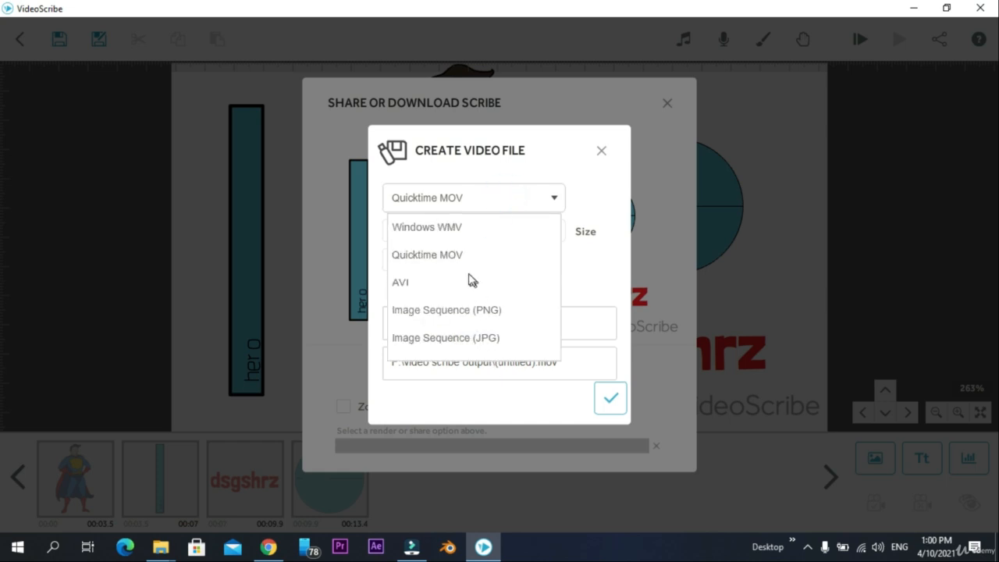
click(500, 199)
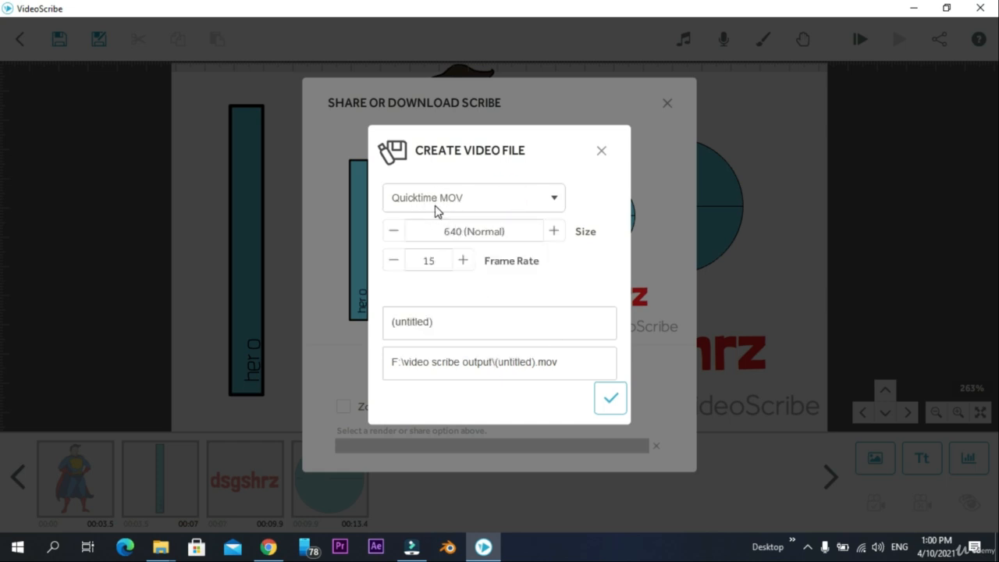
click(484, 201)
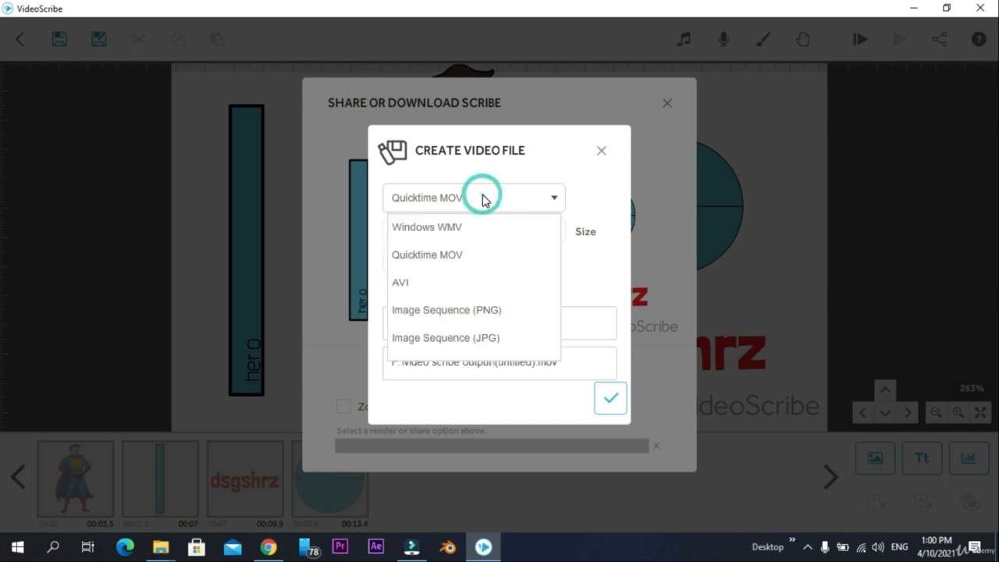
click(439, 227)
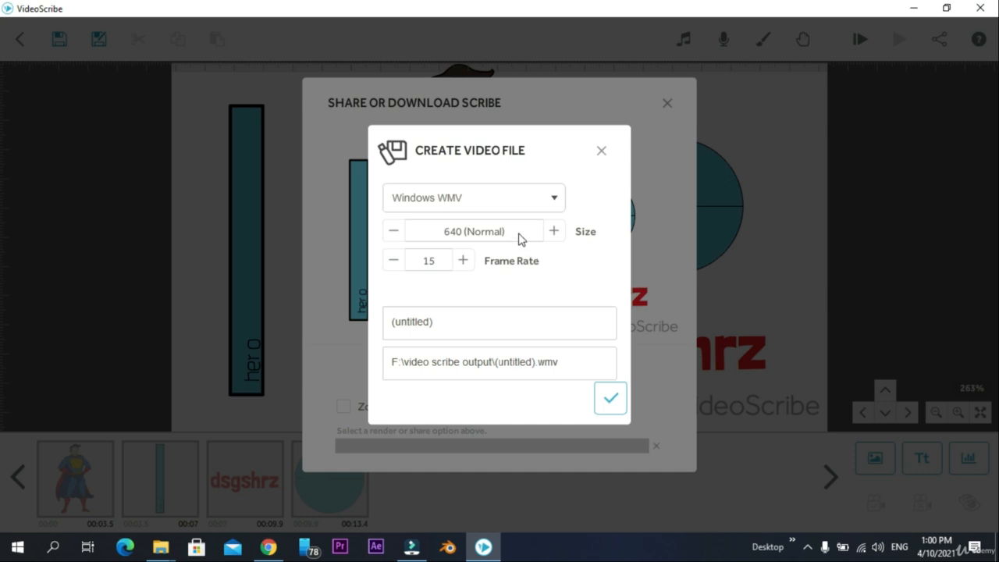
Render the video file under the name superman with a frame rate of 20.
click(464, 269)
click(469, 326)
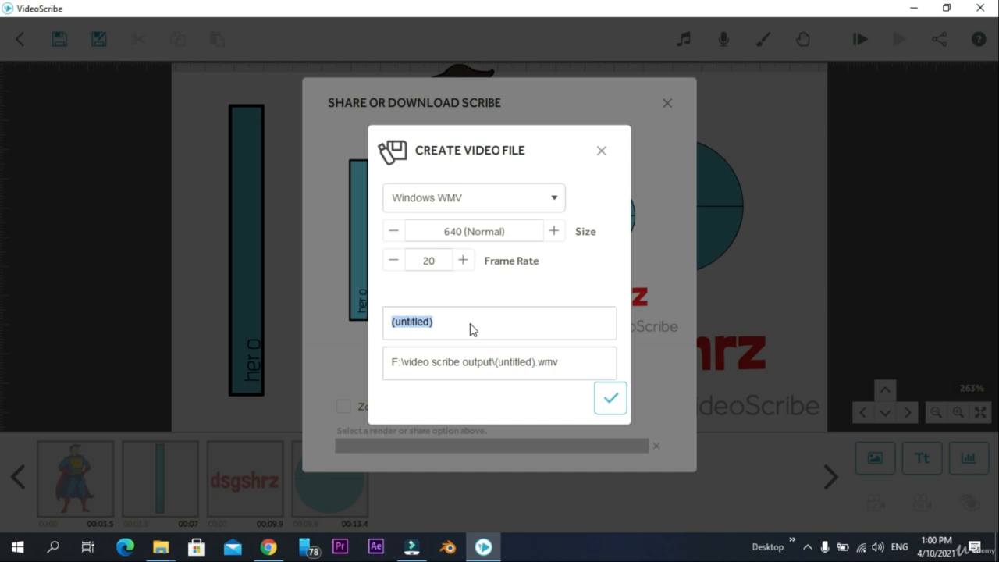
text(superman)
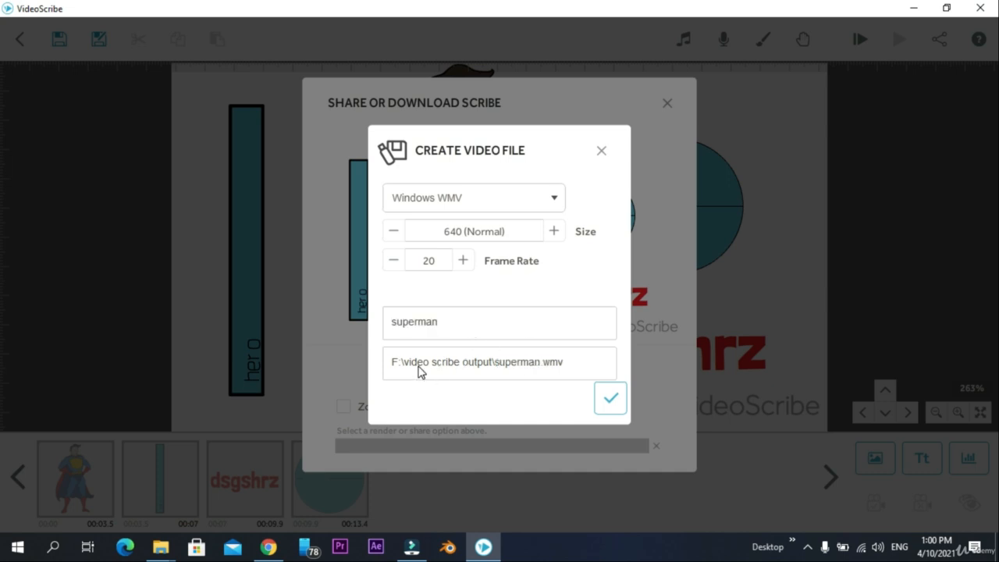
click(611, 400)
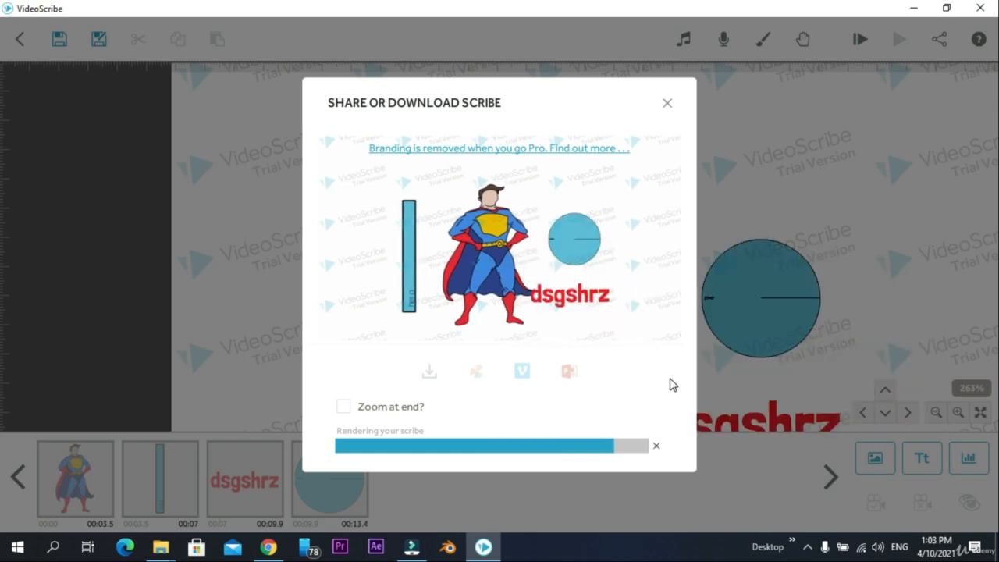
Open the rendered video in the Movies & TV player.
click(808, 546)
click(783, 517)
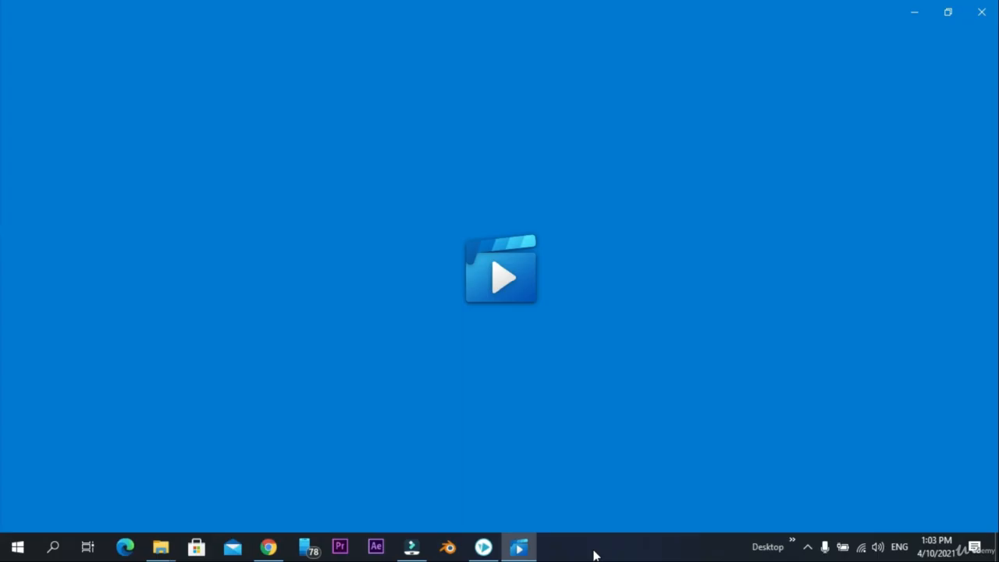